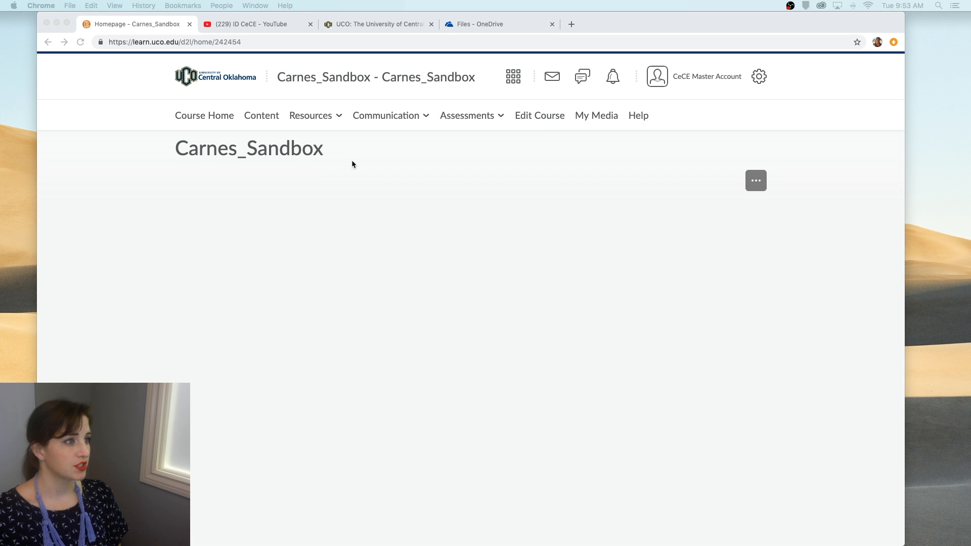
Open the course's active homepage, named Homepage, for editing from the course administration area.
{"action": "left_click", "coordinate": [532, 117]}
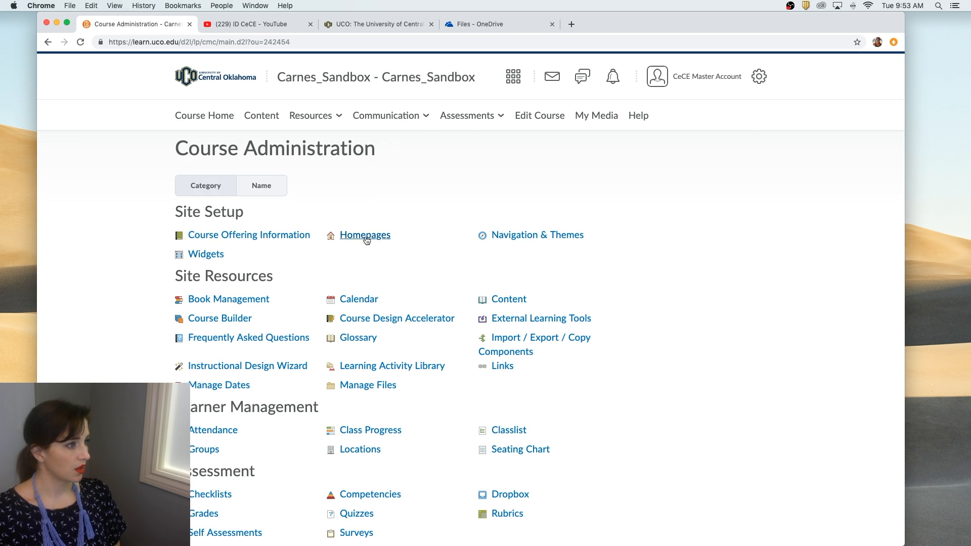
{"action": "left_click", "coordinate": [365, 235]}
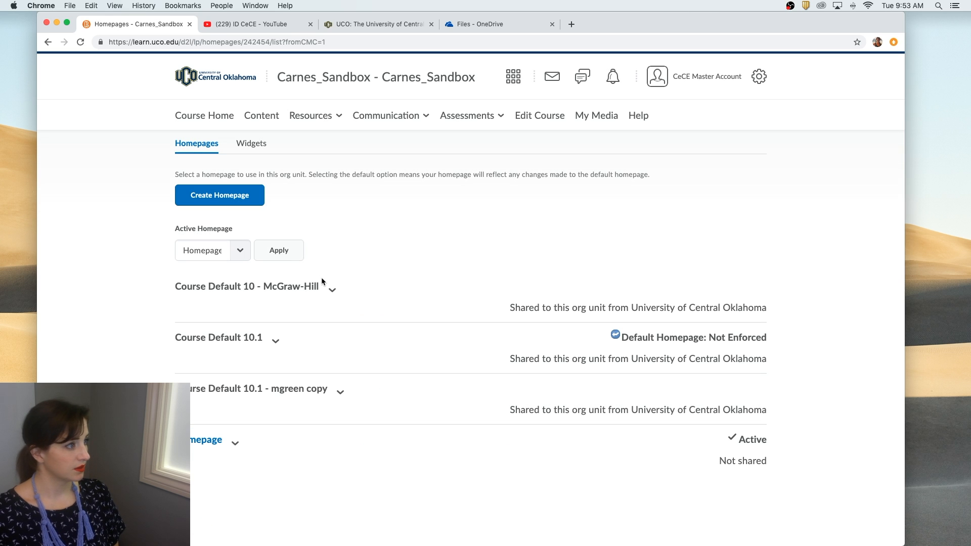
{"action": "left_click", "coordinate": [192, 444]}
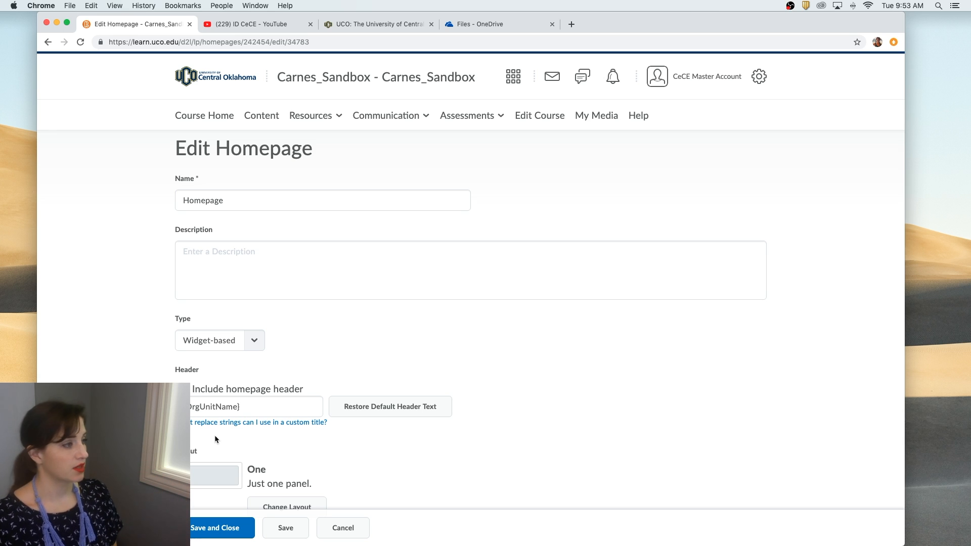
Add the Activity Feed system widget to the homepage, save the homepage, and return to the course home page.
{"action": "scroll", "coordinate": [340, 279], "scroll_direction": "down", "scroll_amount": 3}
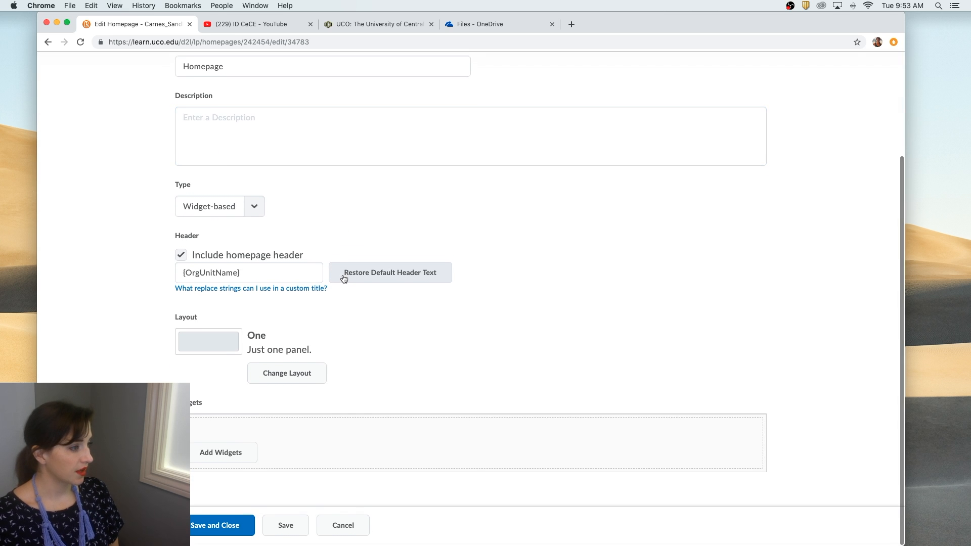
{"action": "left_click", "coordinate": [204, 454]}
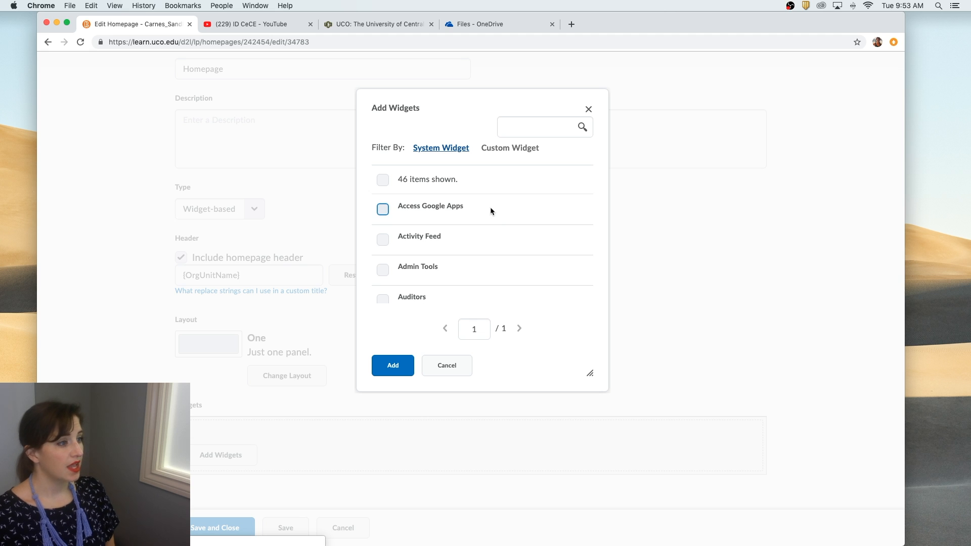
{"action": "scroll", "coordinate": [490, 210], "scroll_direction": "down", "scroll_amount": 1}
{"action": "scroll", "coordinate": [490, 208], "scroll_direction": "up", "scroll_amount": 1}
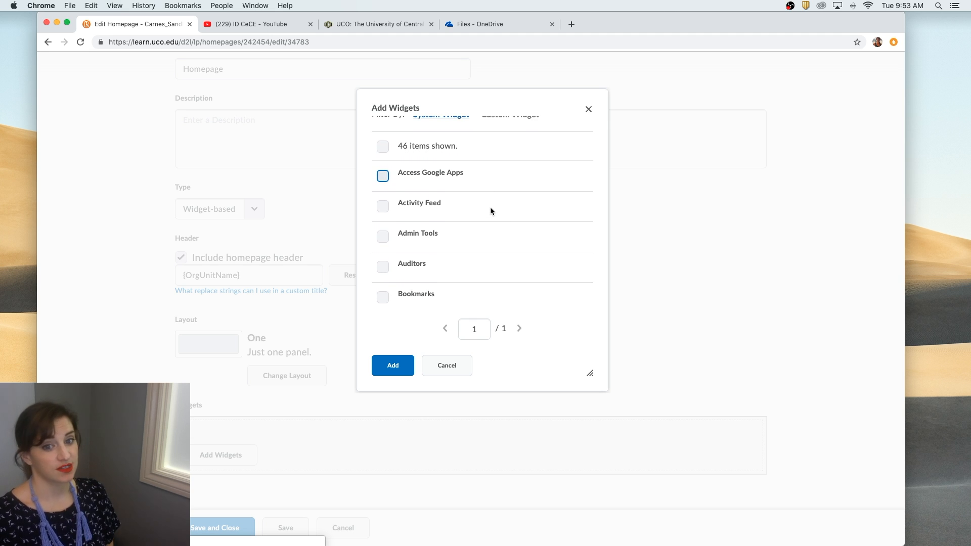
{"action": "left_click", "coordinate": [382, 206]}
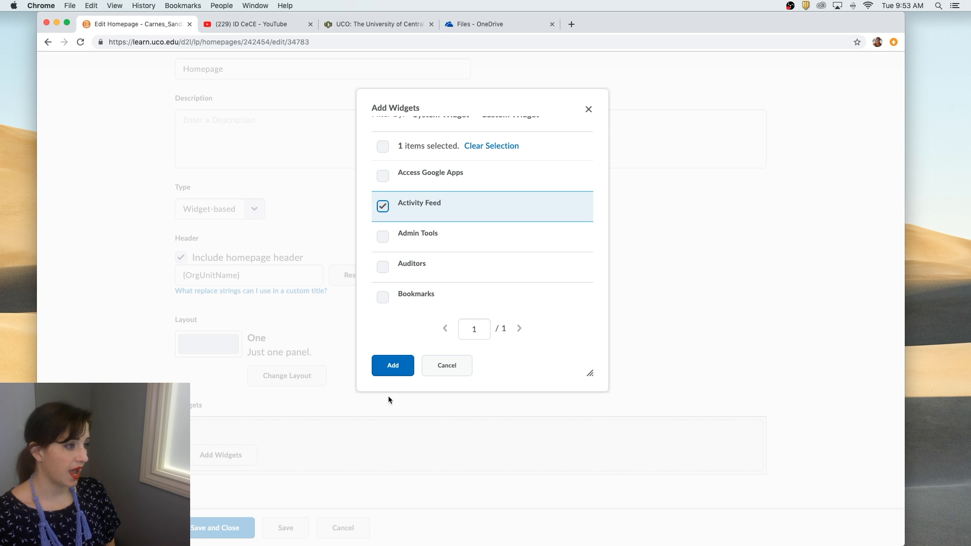
{"action": "left_click", "coordinate": [393, 365]}
{"action": "scroll", "coordinate": [484, 339], "scroll_direction": "down", "scroll_amount": 3}
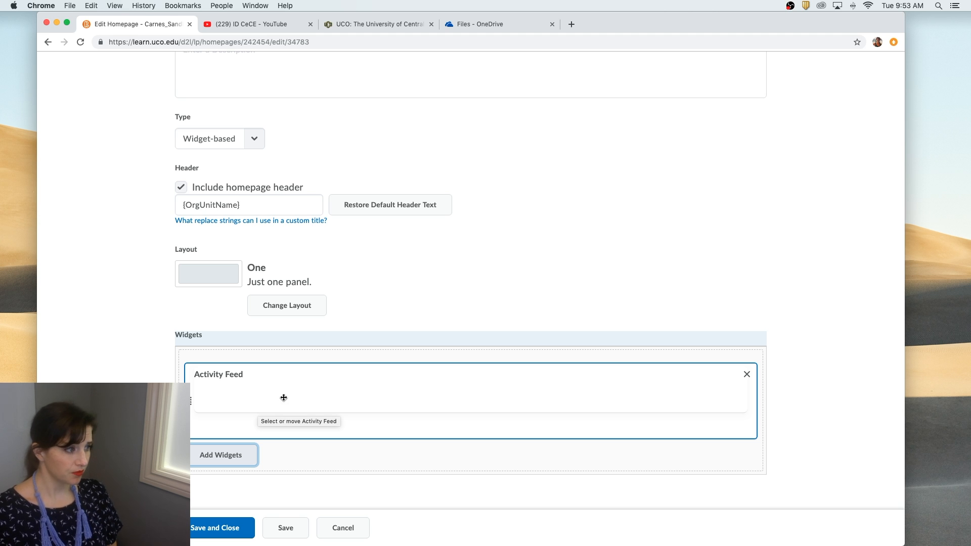
{"action": "left_click_drag", "start_coordinate": [288, 396], "coordinate": [298, 397]}
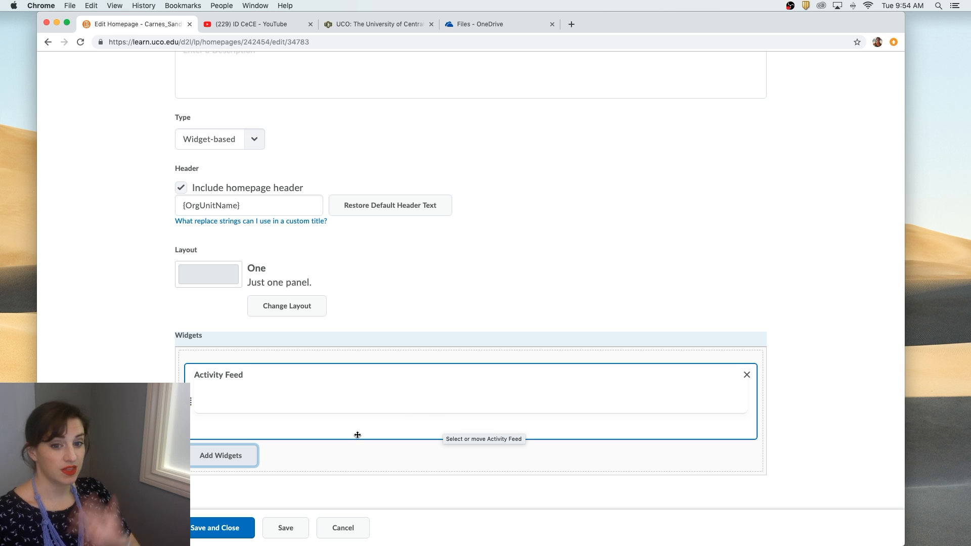
{"action": "left_click", "coordinate": [218, 528]}
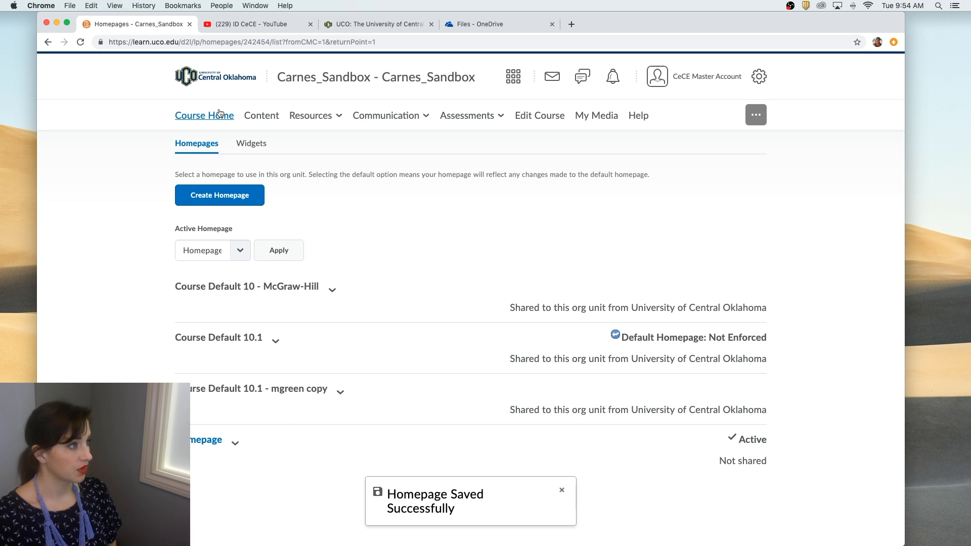
{"action": "left_click", "coordinate": [203, 117]}
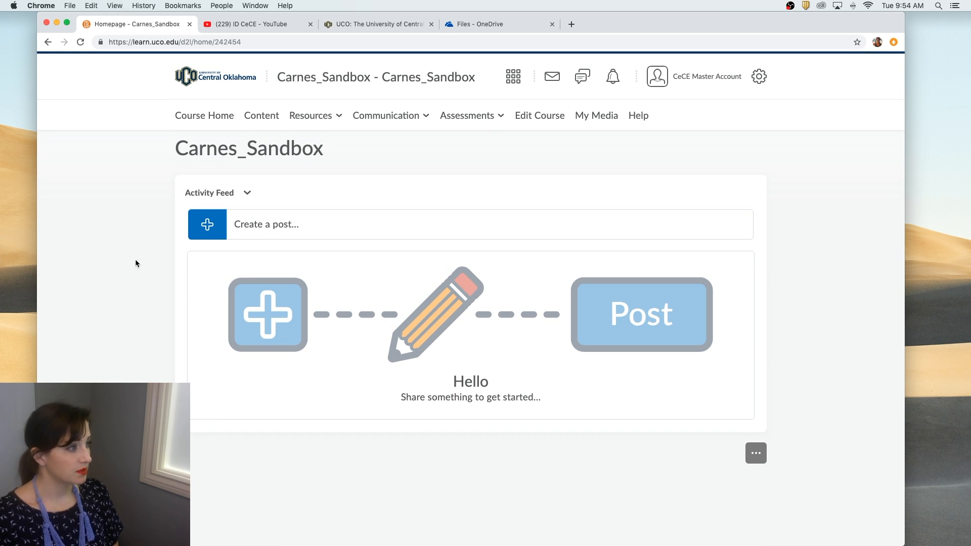
Post the message "Happy Spring!" in the Activity Feed with comments allowed.
{"action": "left_click", "coordinate": [207, 224]}
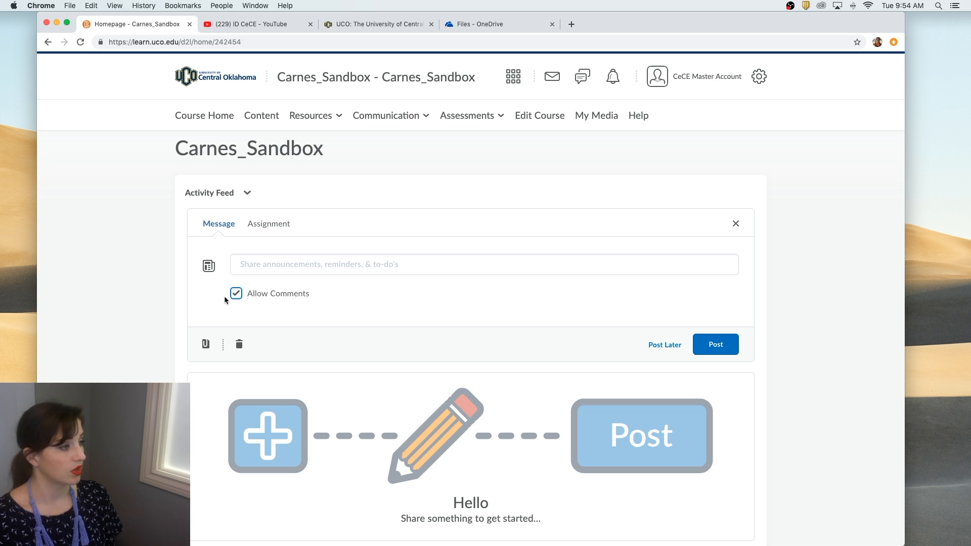
{"action": "left_click", "coordinate": [249, 264]}
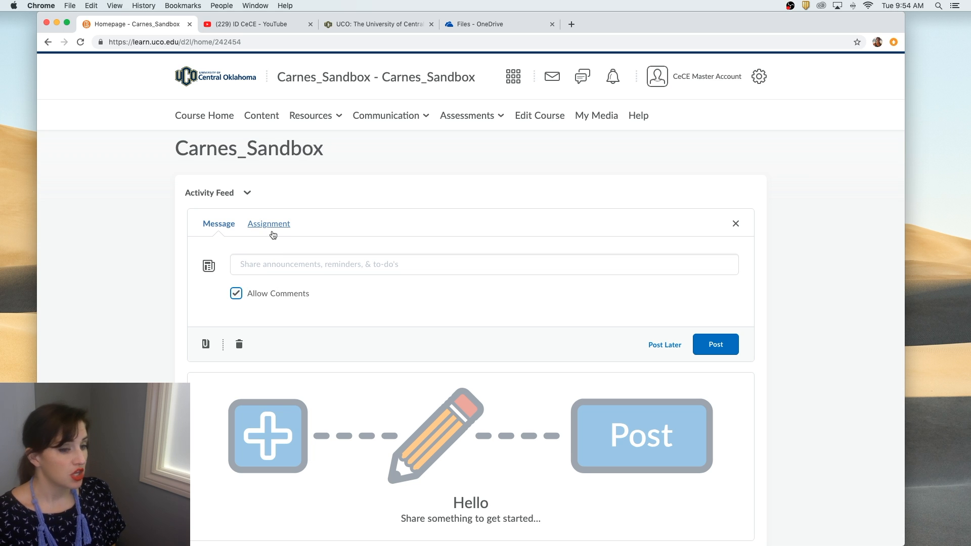
{"action": "left_click", "coordinate": [252, 267]}
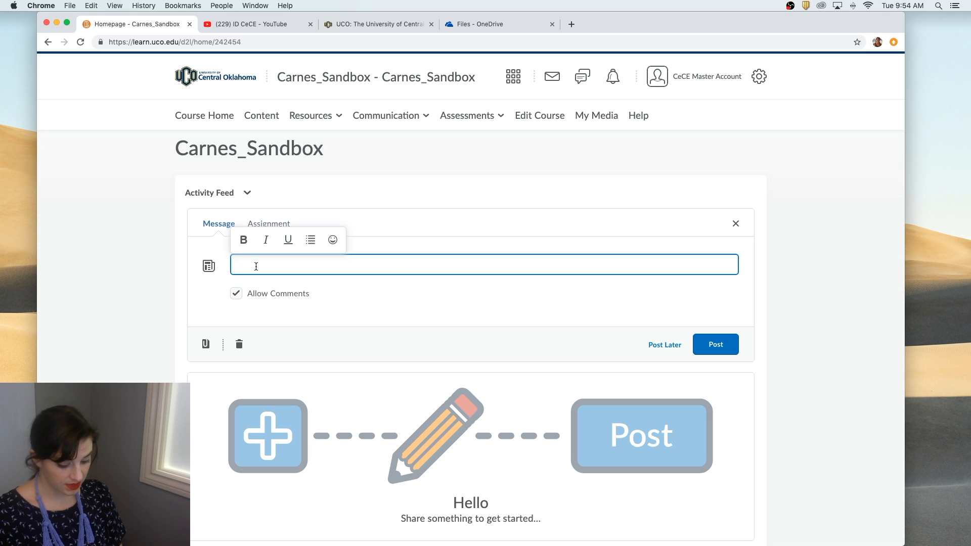
{"action": "type", "text": "Happy"}
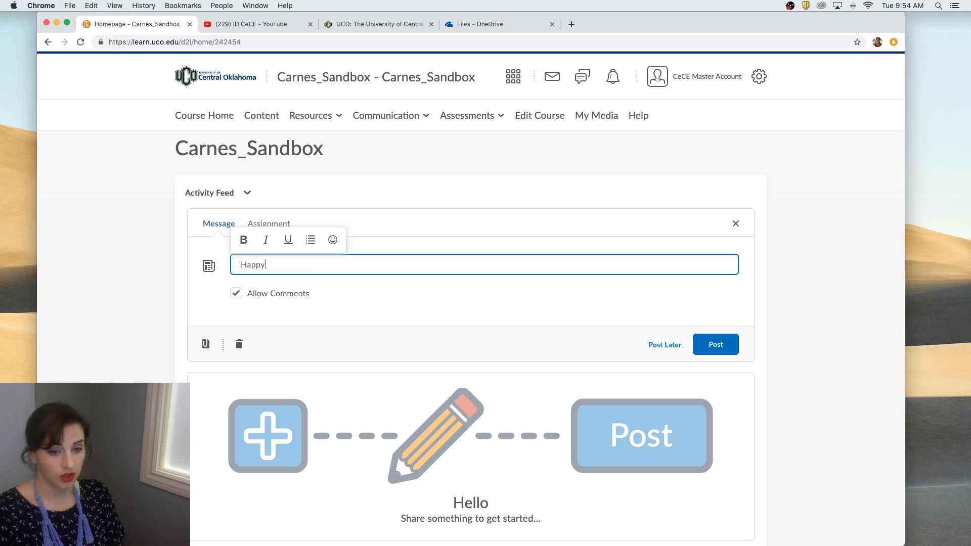
{"action": "type", "text": " Spring!"}
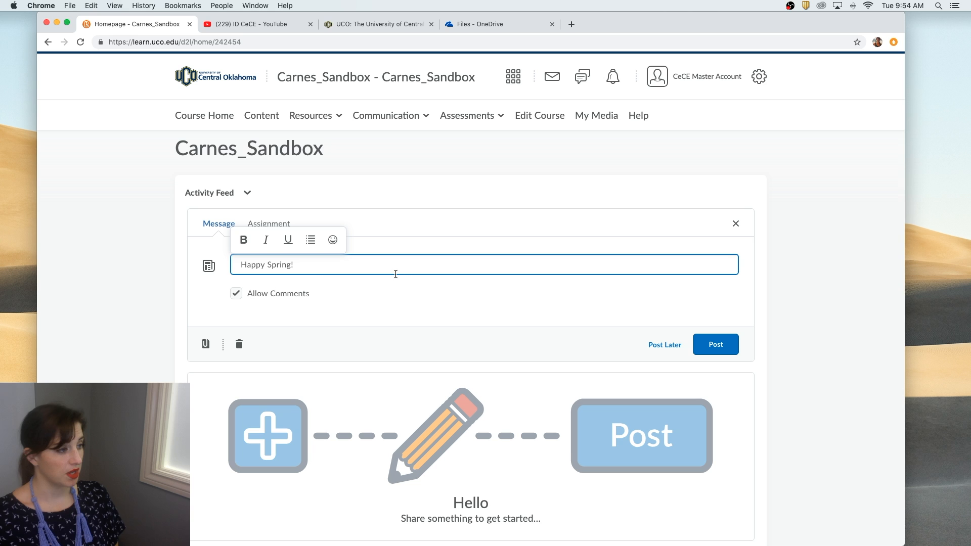
{"action": "left_click", "coordinate": [716, 344]}
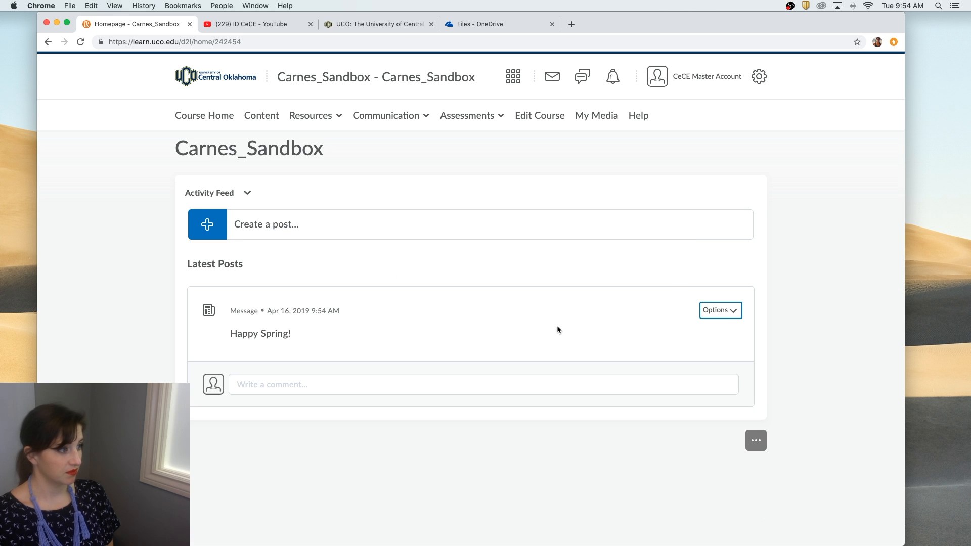
Delete the "Happy Spring!" message from the Activity Feed.
{"action": "left_click", "coordinate": [733, 311]}
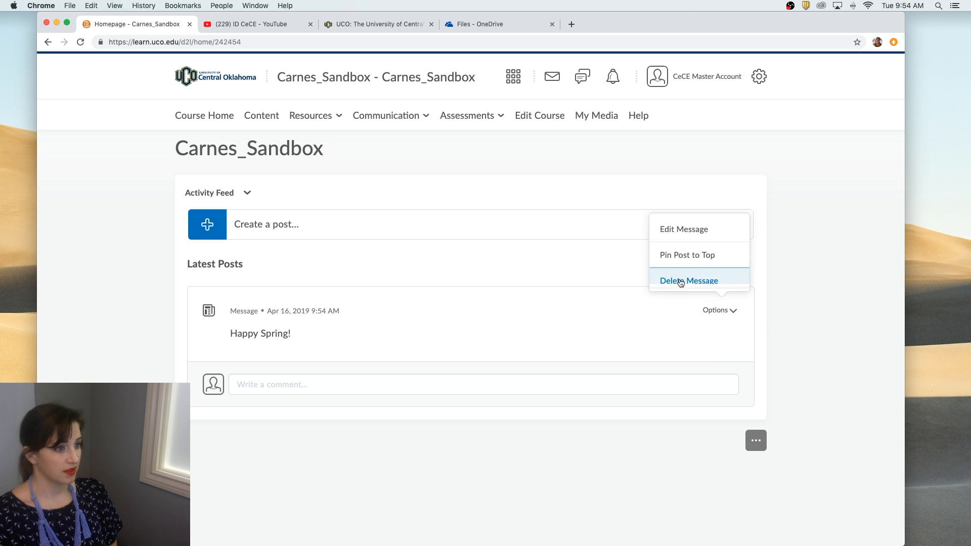
{"action": "left_click", "coordinate": [704, 277]}
{"action": "left_click", "coordinate": [252, 165]}
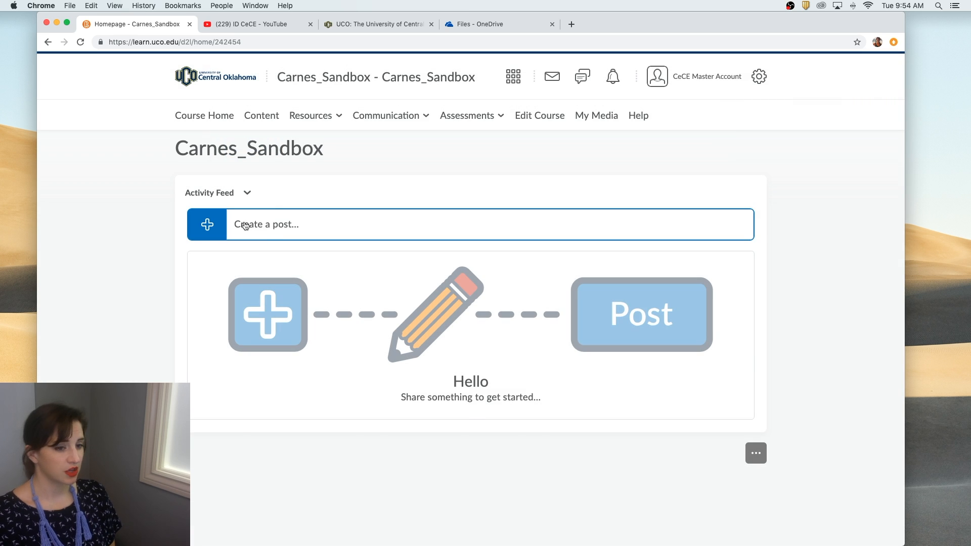
Start a new Activity Feed post and examine the fields available for posting an assignment.
{"action": "left_click", "coordinate": [244, 225]}
{"action": "left_click", "coordinate": [260, 271]}
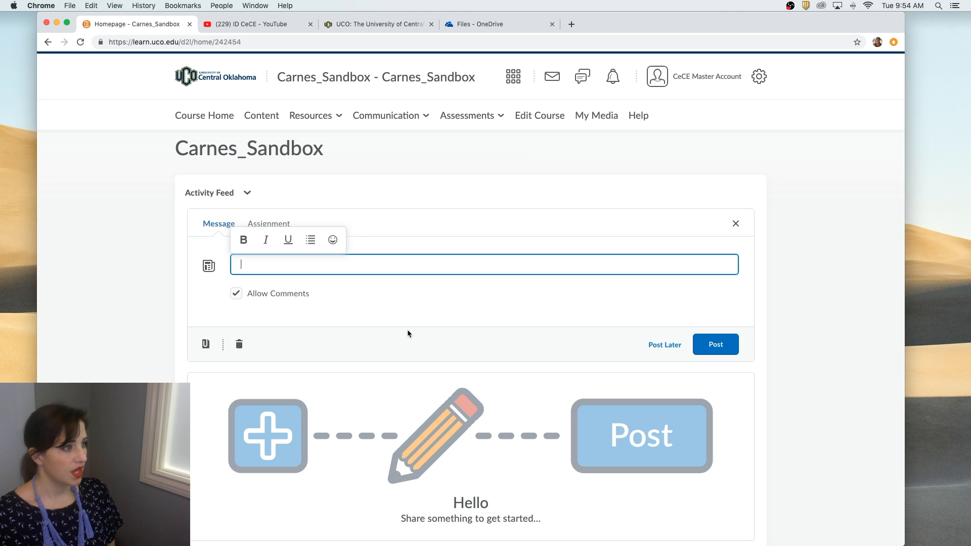
{"action": "left_click", "coordinate": [383, 214]}
{"action": "left_click", "coordinate": [267, 226]}
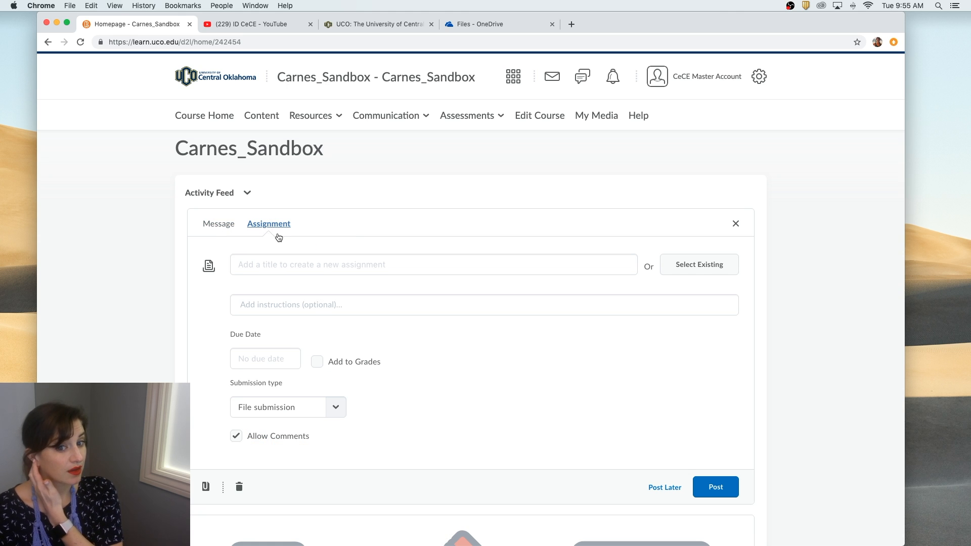
{"action": "left_click", "coordinate": [360, 259]}
{"action": "left_click", "coordinate": [417, 339]}
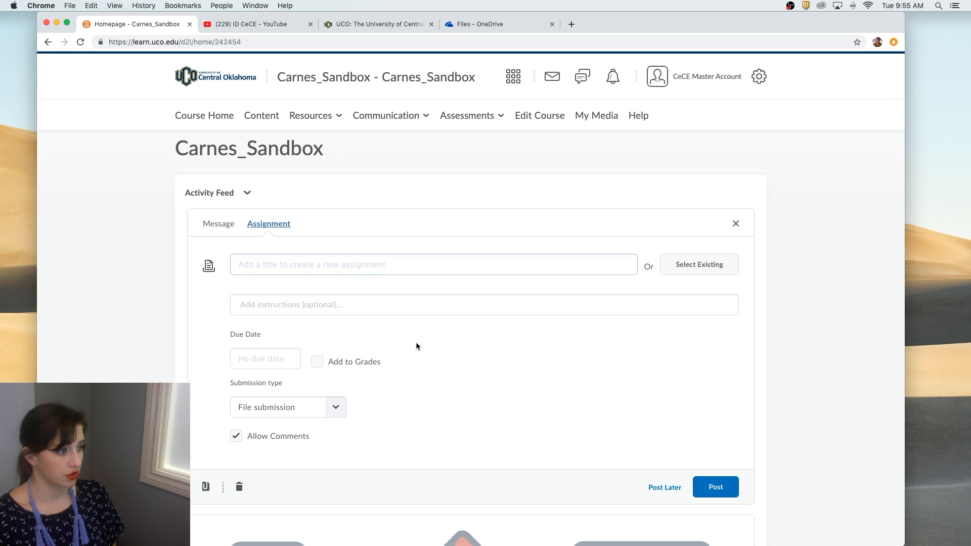
{"action": "scroll", "coordinate": [416, 338], "scroll_direction": "down", "scroll_amount": 3}
{"action": "scroll", "coordinate": [415, 334], "scroll_direction": "up", "scroll_amount": 3}
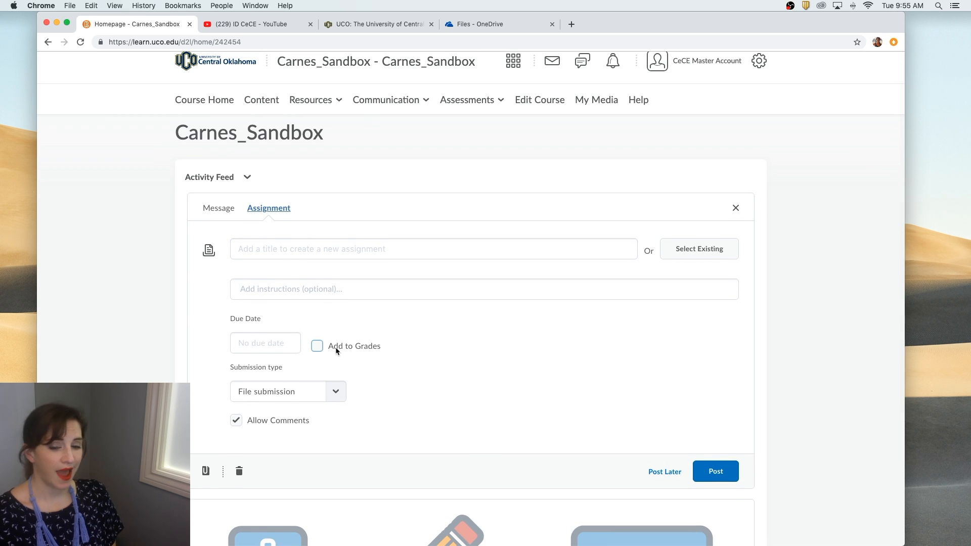
Review the existing dropbox assignments that can be inserted into the post, without choosing one.
{"action": "left_click", "coordinate": [709, 254]}
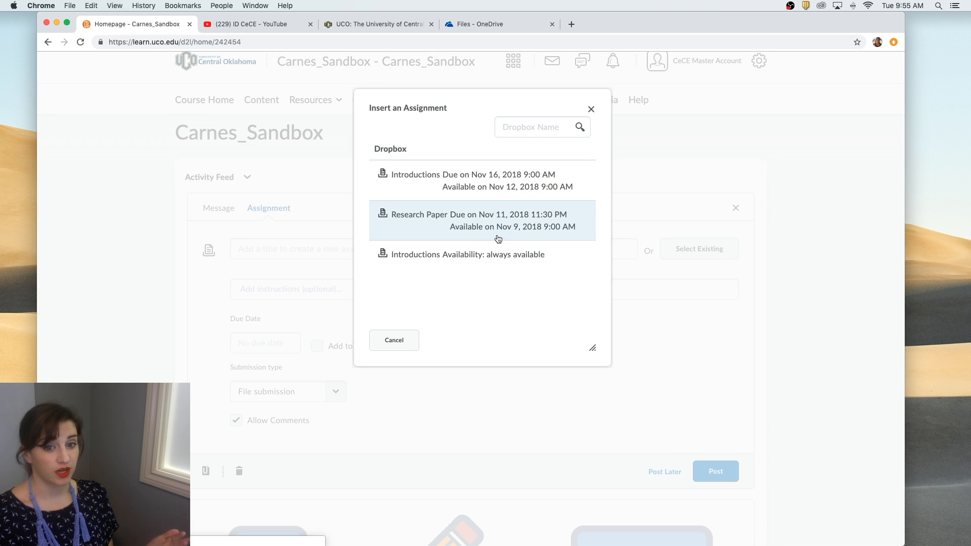
{"action": "left_click", "coordinate": [591, 109]}
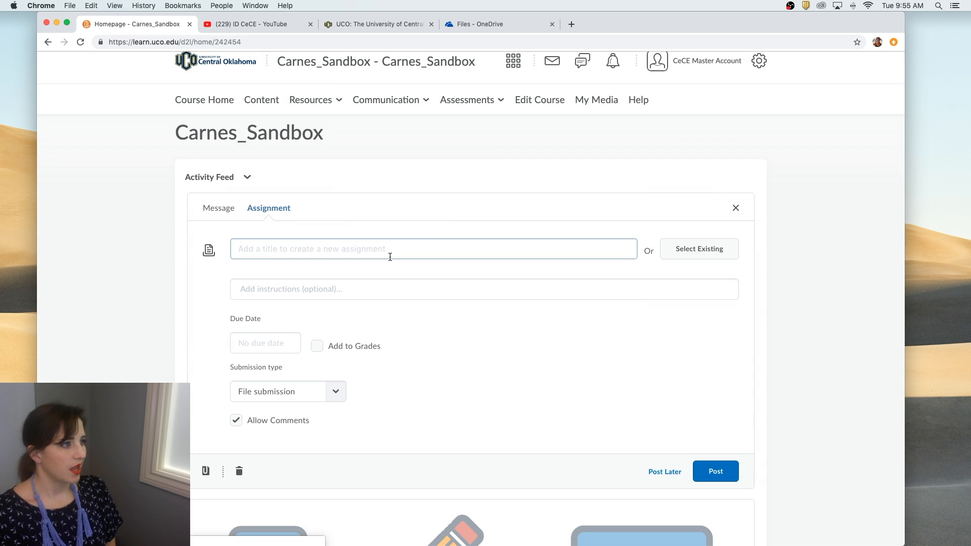
{"action": "left_click", "coordinate": [389, 257]}
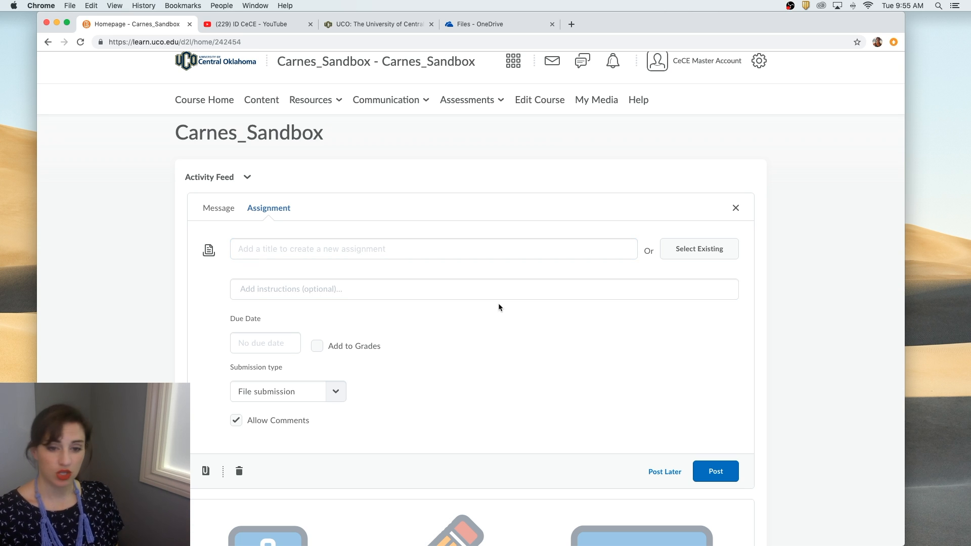
Switch the post back to a message and attach the image Happy Spring.jpg from the Desktop folder.
{"action": "left_click", "coordinate": [224, 211]}
{"action": "scroll", "coordinate": [397, 226], "scroll_direction": "down", "scroll_amount": 1}
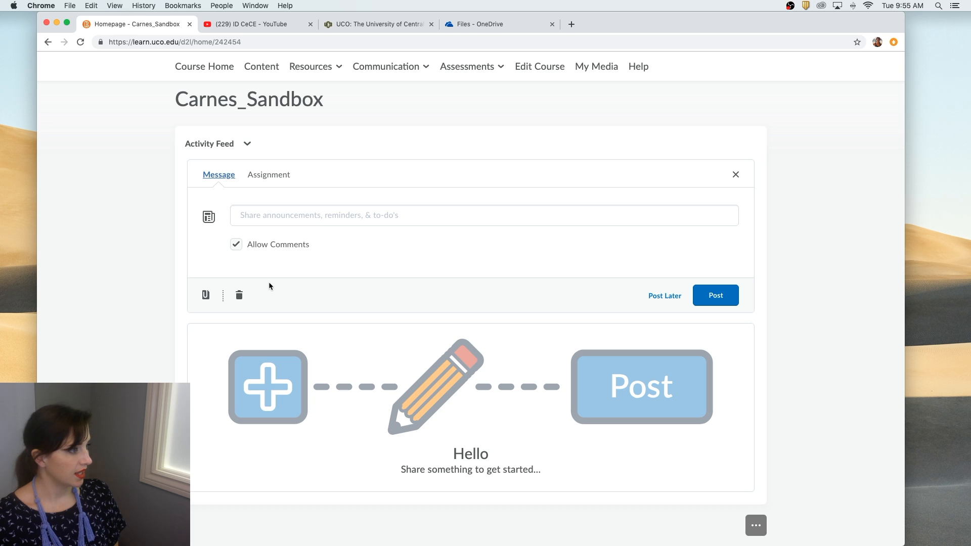
{"action": "left_click", "coordinate": [204, 297]}
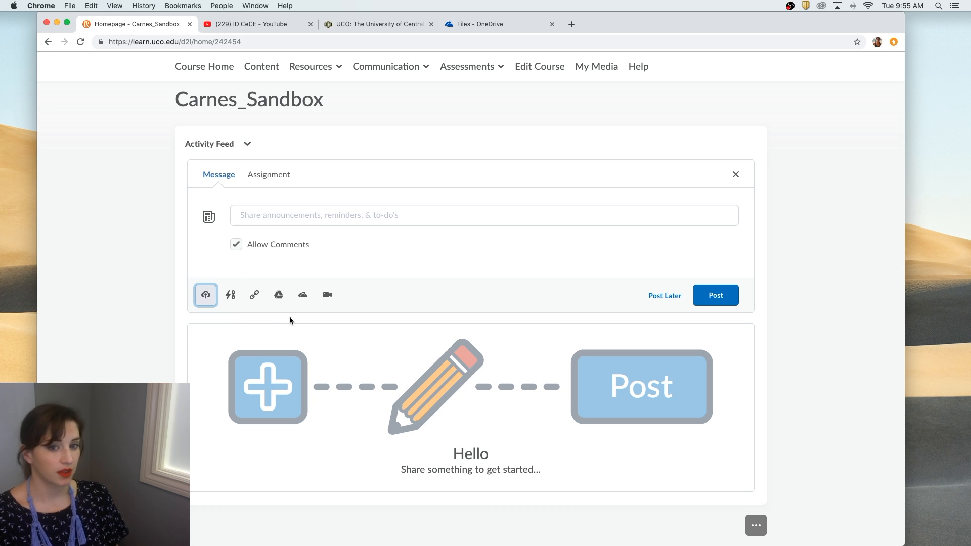
{"action": "left_click", "coordinate": [204, 295]}
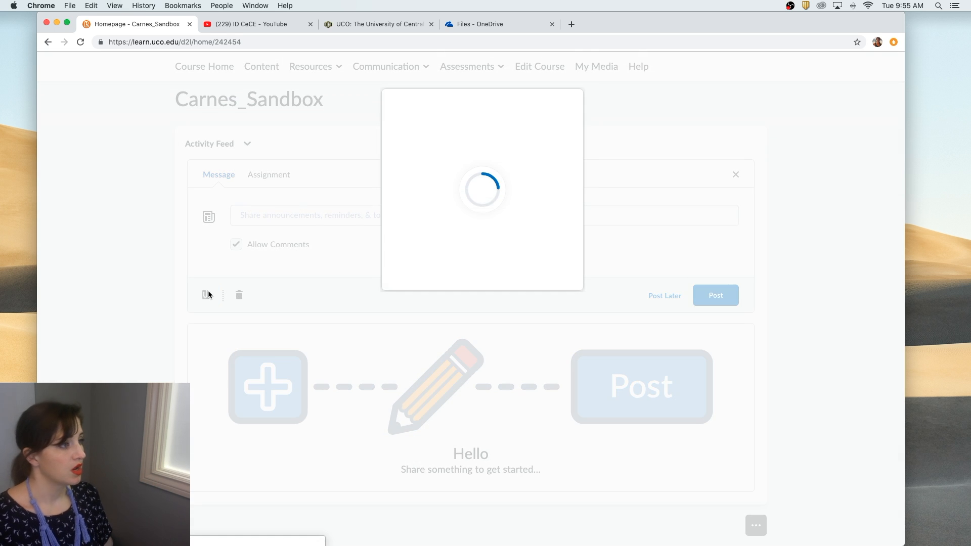
{"action": "left_click", "coordinate": [479, 227]}
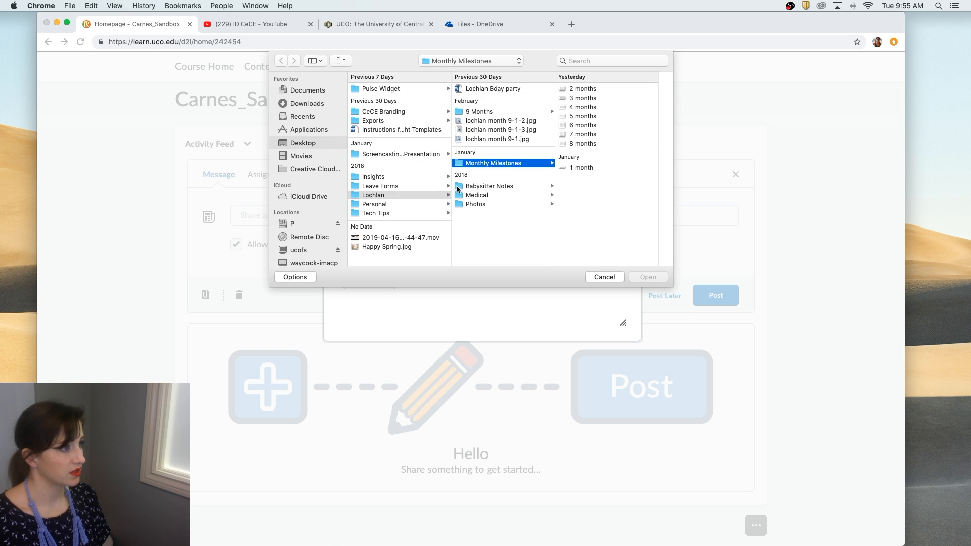
{"action": "left_click", "coordinate": [309, 144]}
{"action": "left_click", "coordinate": [397, 248]}
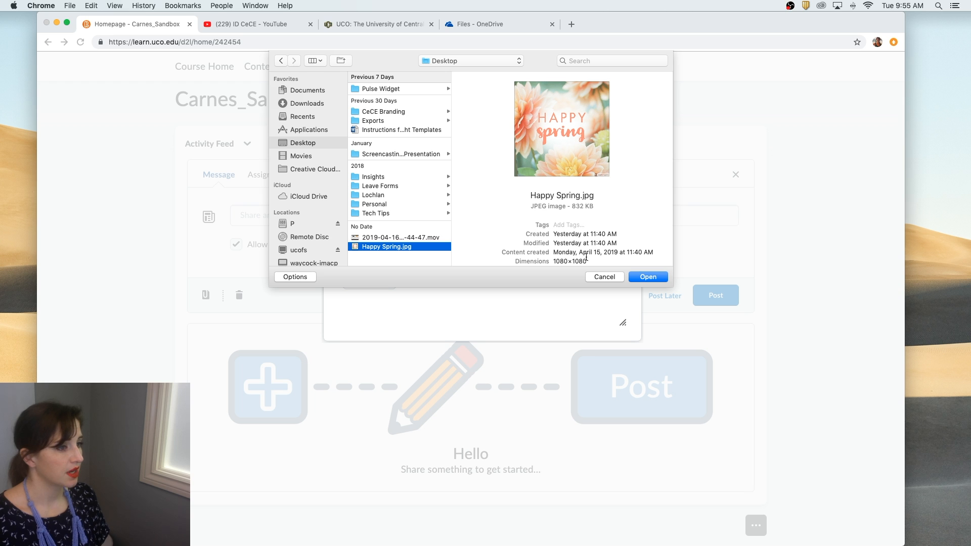
{"action": "left_click", "coordinate": [649, 277]}
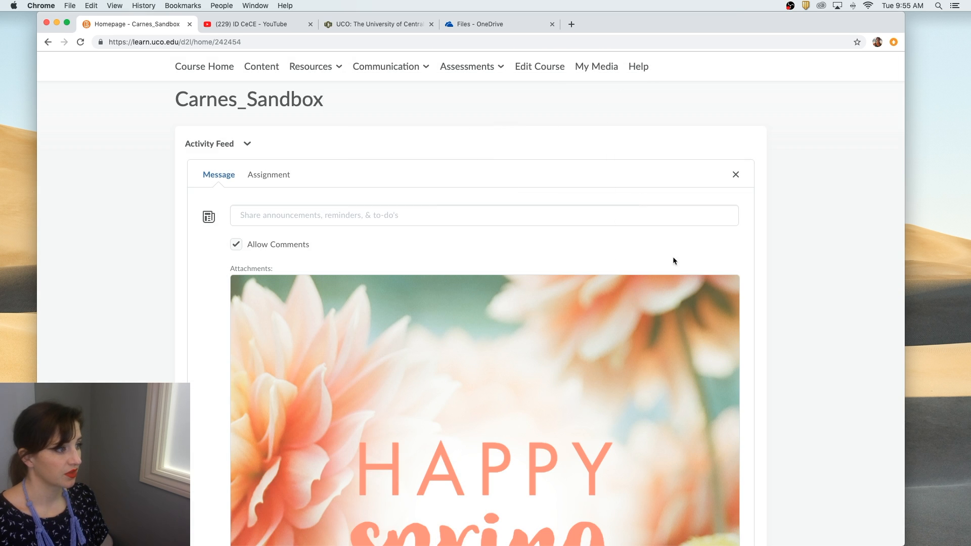
Examine the date and time options for scheduling the image post, without scheduling it.
{"action": "scroll", "coordinate": [699, 262], "scroll_direction": "down", "scroll_amount": 3}
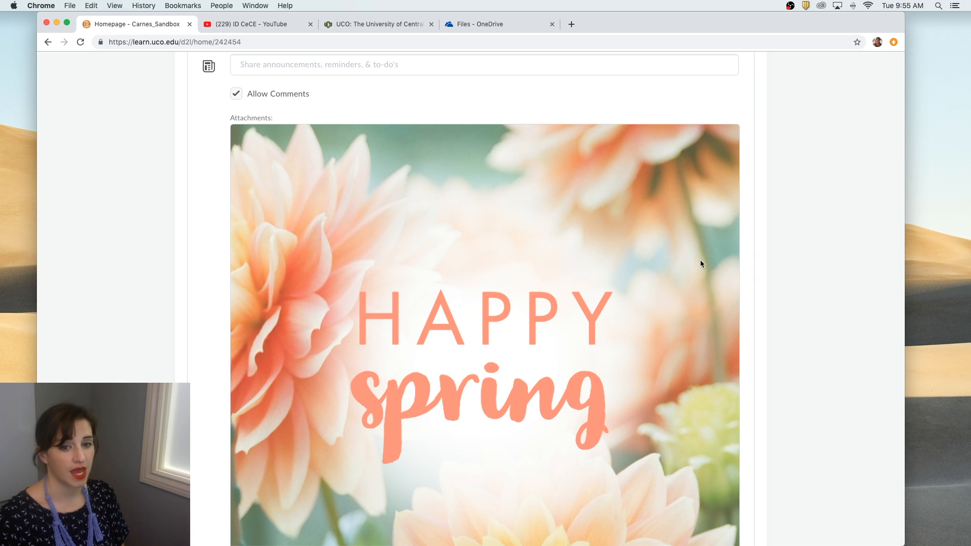
{"action": "scroll", "coordinate": [701, 263], "scroll_direction": "down", "scroll_amount": 6}
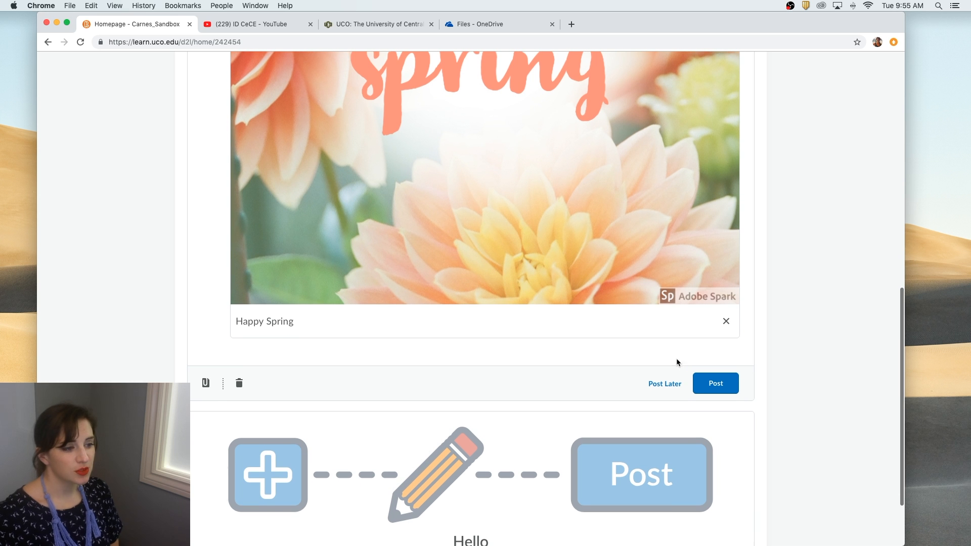
{"action": "left_click", "coordinate": [653, 385]}
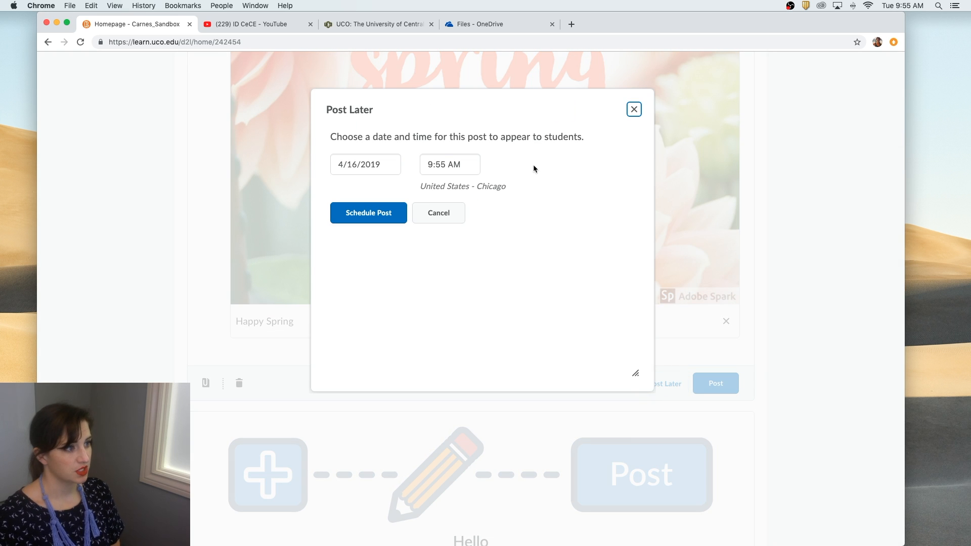
{"action": "left_click", "coordinate": [445, 218]}
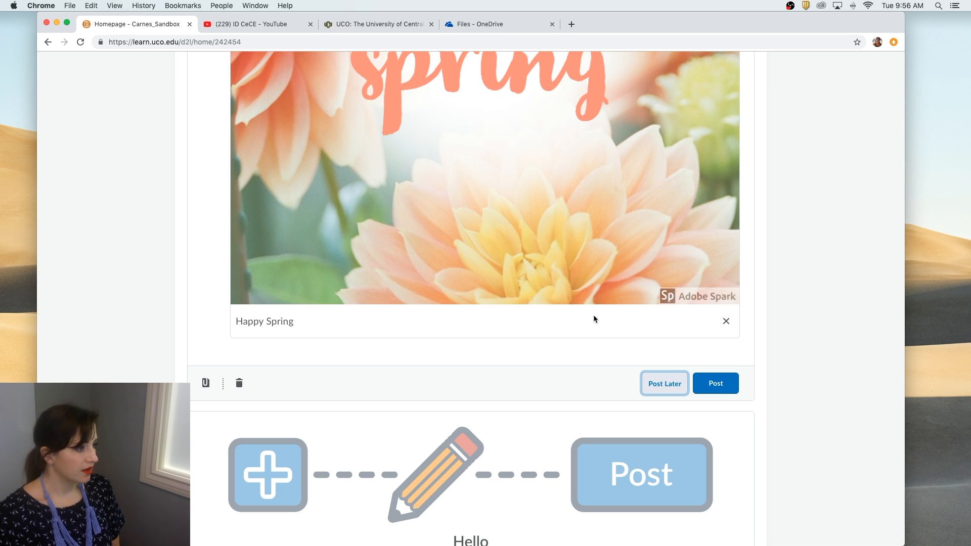
Enter "Spring" as the message text, publish the post with its image attachment, and look over the published post.
{"action": "left_click", "coordinate": [721, 379]}
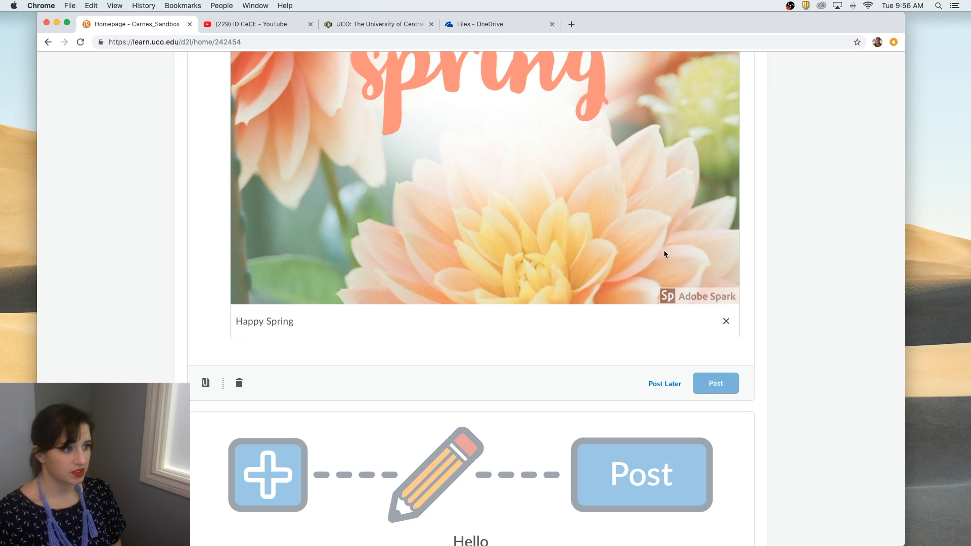
{"action": "scroll", "coordinate": [755, 273], "scroll_direction": "down", "scroll_amount": 3}
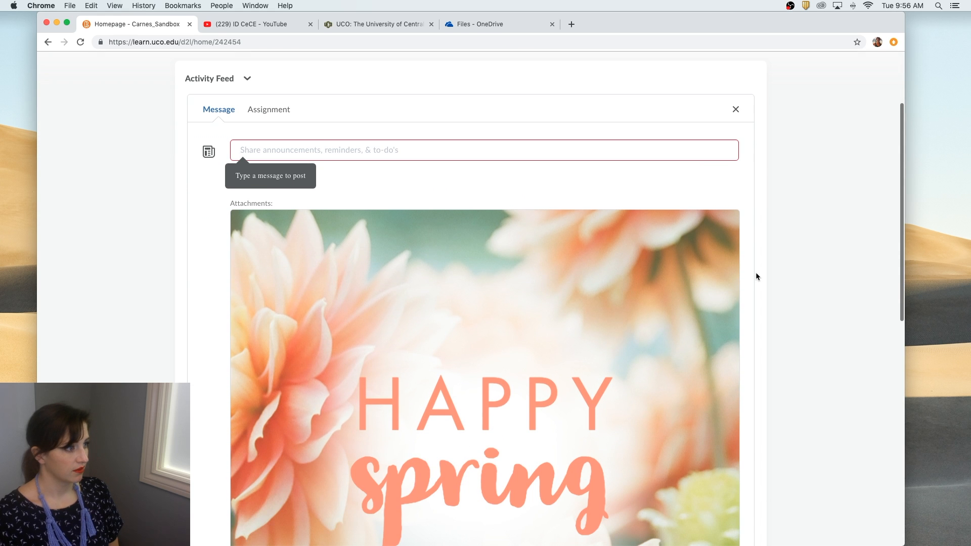
{"action": "left_click", "coordinate": [302, 149]}
{"action": "type", "text": "Spring"}
{"action": "scroll", "coordinate": [702, 183], "scroll_direction": "down", "scroll_amount": 10}
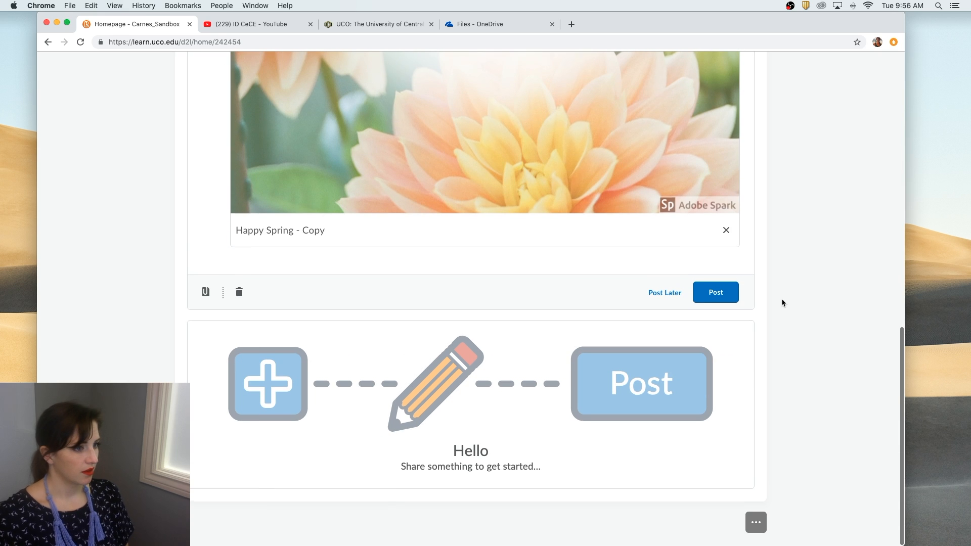
{"action": "left_click", "coordinate": [715, 293]}
{"action": "scroll", "coordinate": [737, 256], "scroll_direction": "down", "scroll_amount": 4}
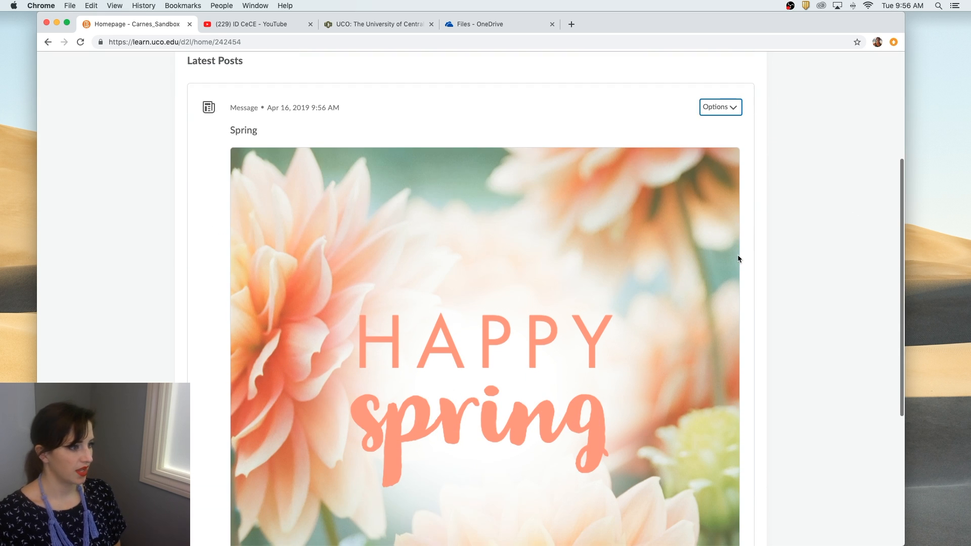
{"action": "scroll", "coordinate": [738, 259], "scroll_direction": "down", "scroll_amount": 3}
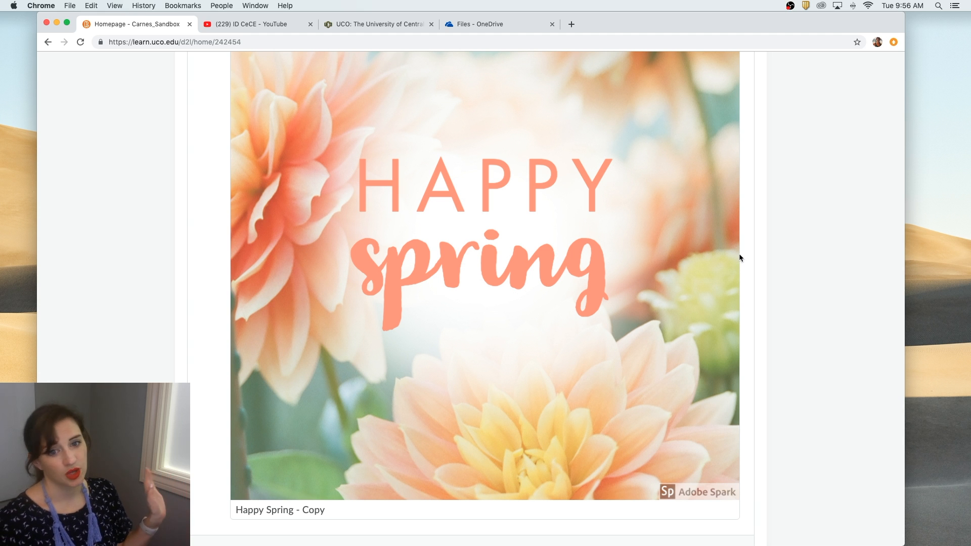
{"action": "scroll", "coordinate": [740, 253], "scroll_direction": "down", "scroll_amount": 2}
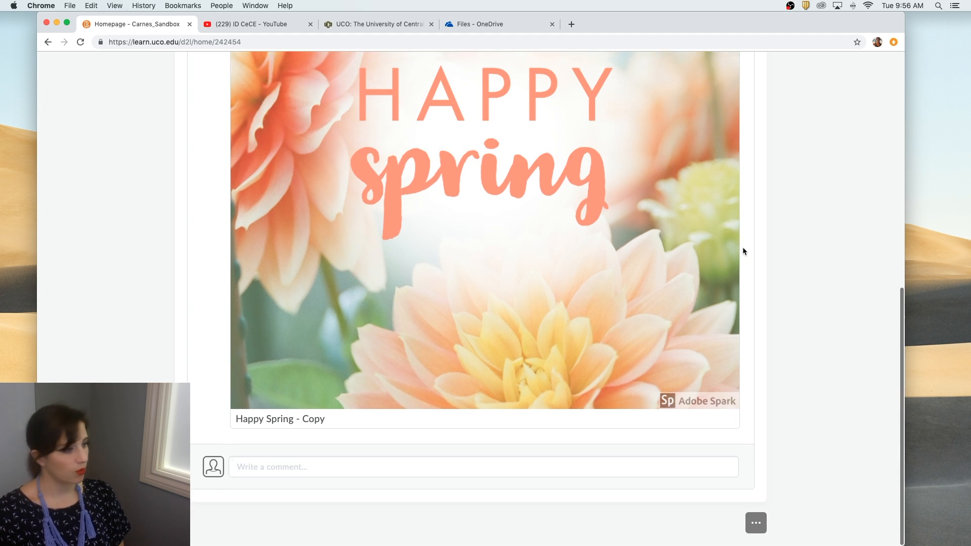
Delete the "Spring" message from the Activity Feed.
{"action": "scroll", "coordinate": [742, 247], "scroll_direction": "up", "scroll_amount": 6}
{"action": "scroll", "coordinate": [742, 247], "scroll_direction": "down", "scroll_amount": 1}
{"action": "left_click", "coordinate": [733, 217]}
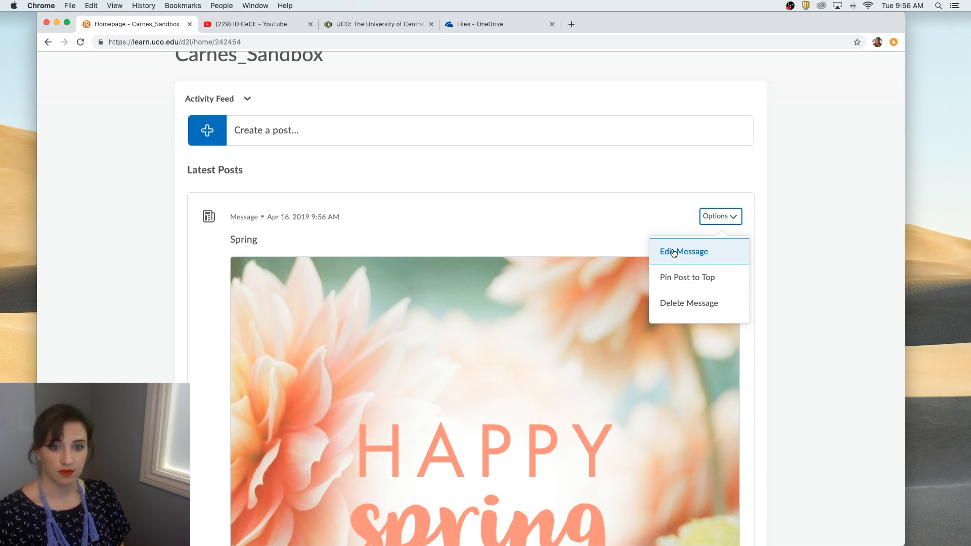
{"action": "left_click", "coordinate": [697, 305]}
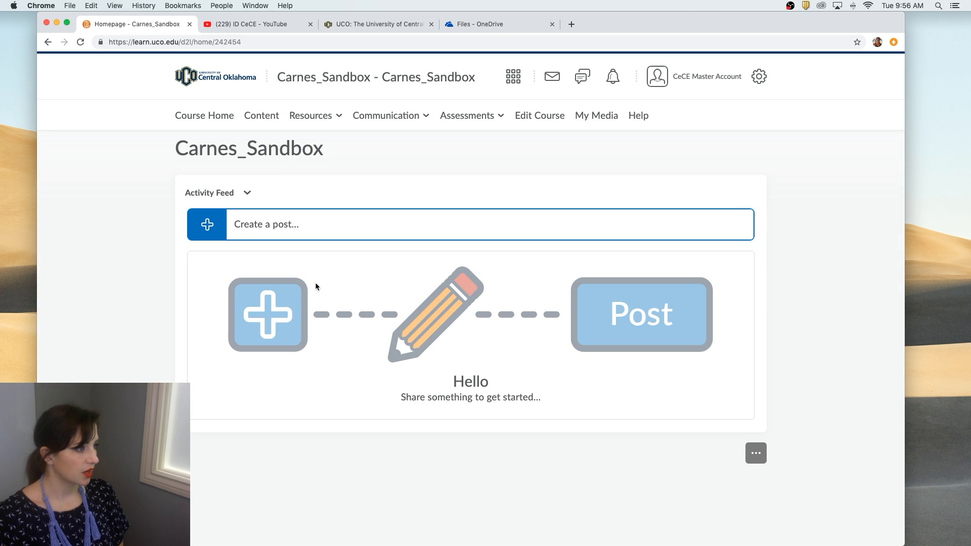
Start a new Activity Feed post and review the course materials that can be attached as existing activities, without choosing one.
{"action": "left_click", "coordinate": [255, 227]}
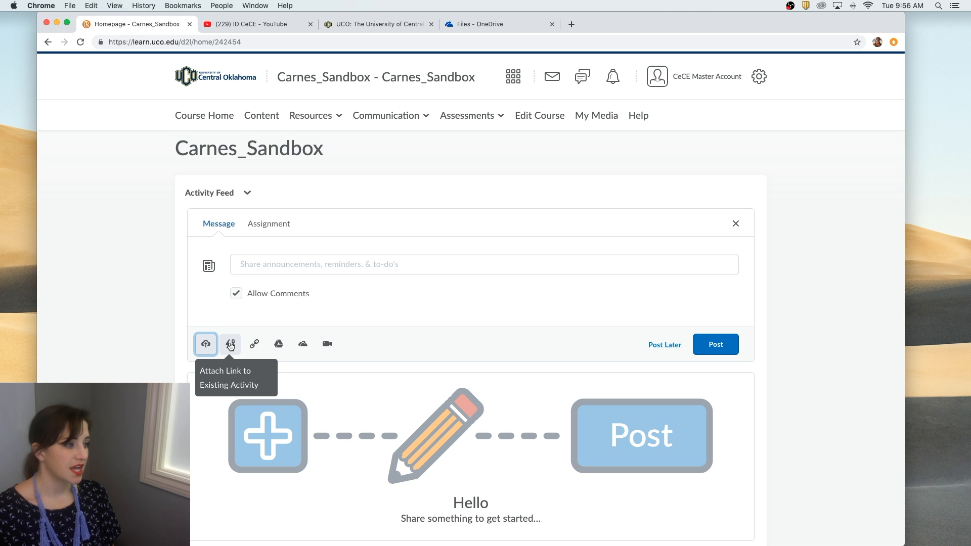
{"action": "left_click", "coordinate": [231, 345]}
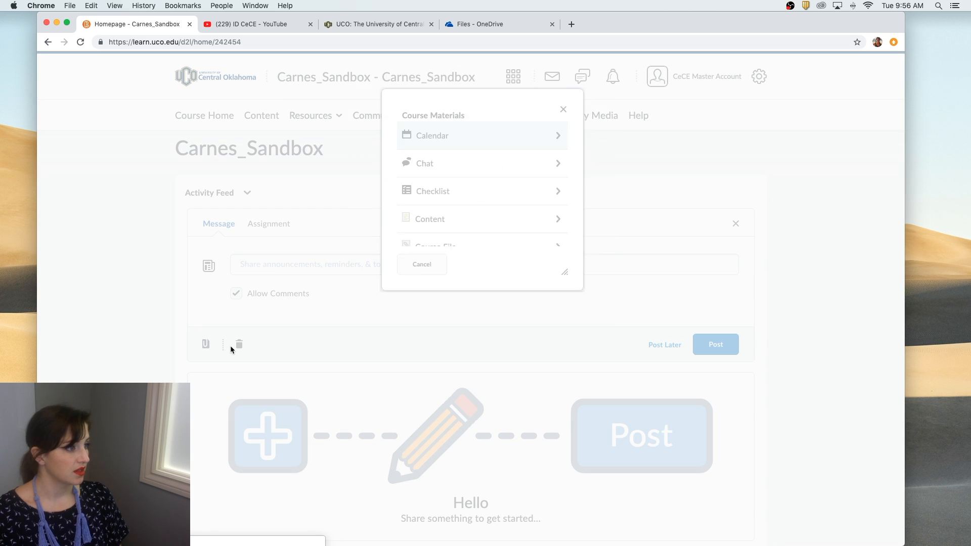
{"action": "scroll", "coordinate": [498, 195], "scroll_direction": "down", "scroll_amount": 2}
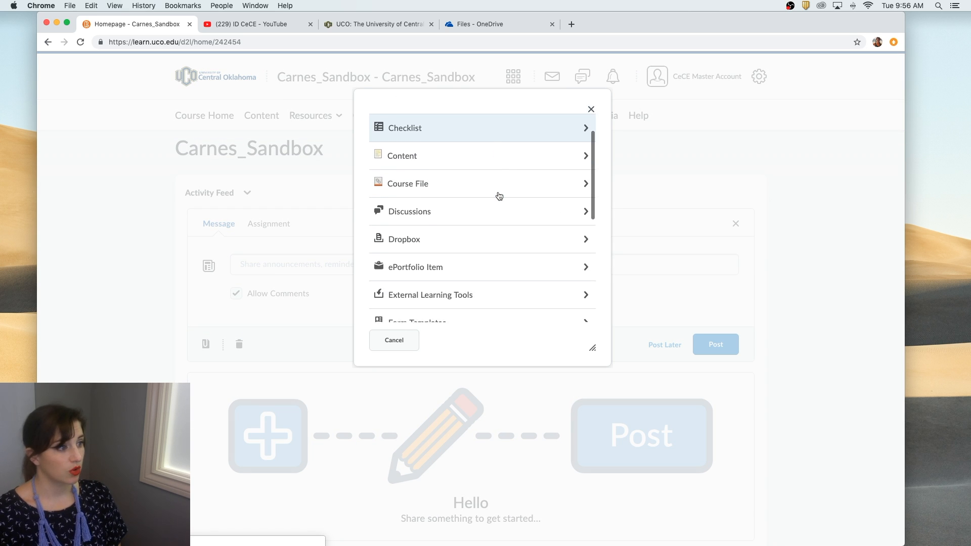
{"action": "scroll", "coordinate": [500, 195], "scroll_direction": "down", "scroll_amount": 9}
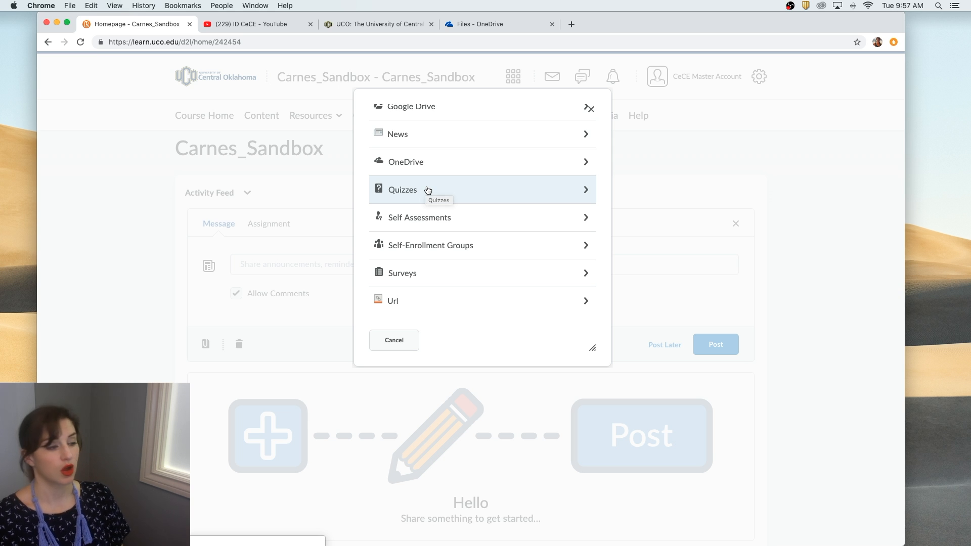
{"action": "left_click", "coordinate": [394, 340]}
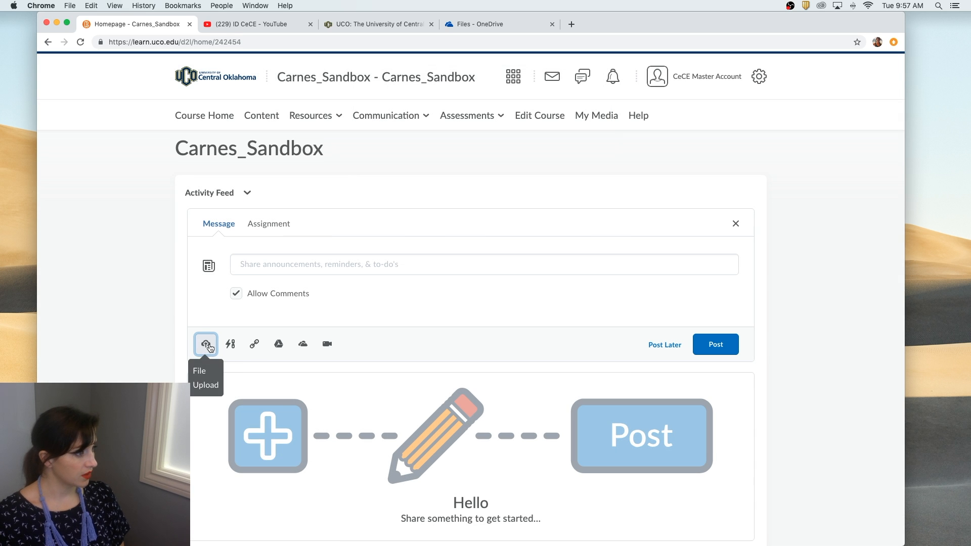
{"action": "left_click", "coordinate": [254, 345]}
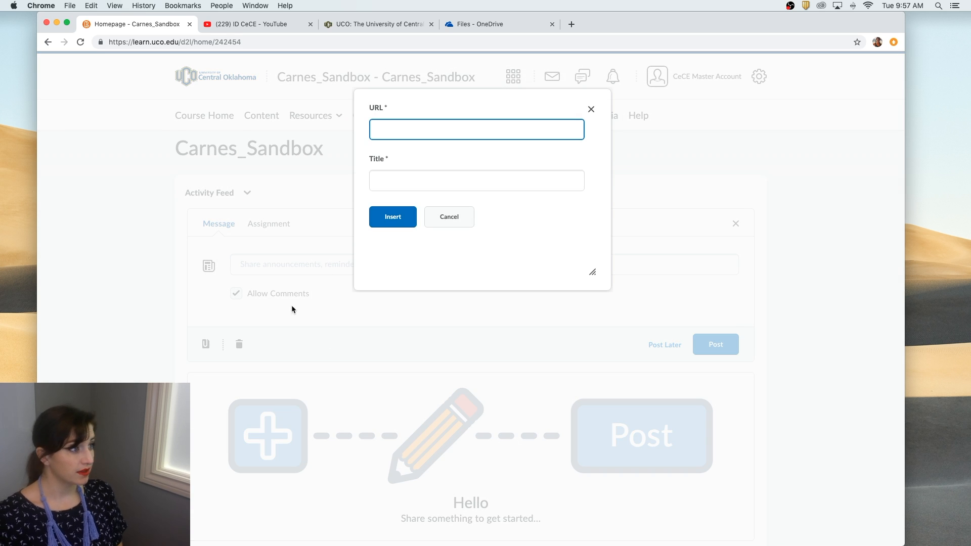
{"action": "left_click", "coordinate": [394, 124]}
{"action": "left_click", "coordinate": [355, 25]}
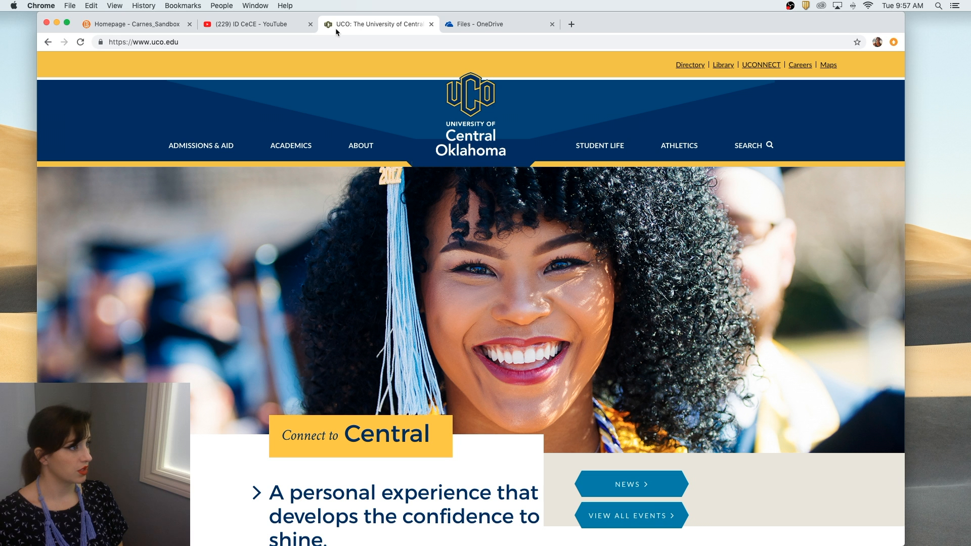
{"action": "left_click", "coordinate": [166, 42]}
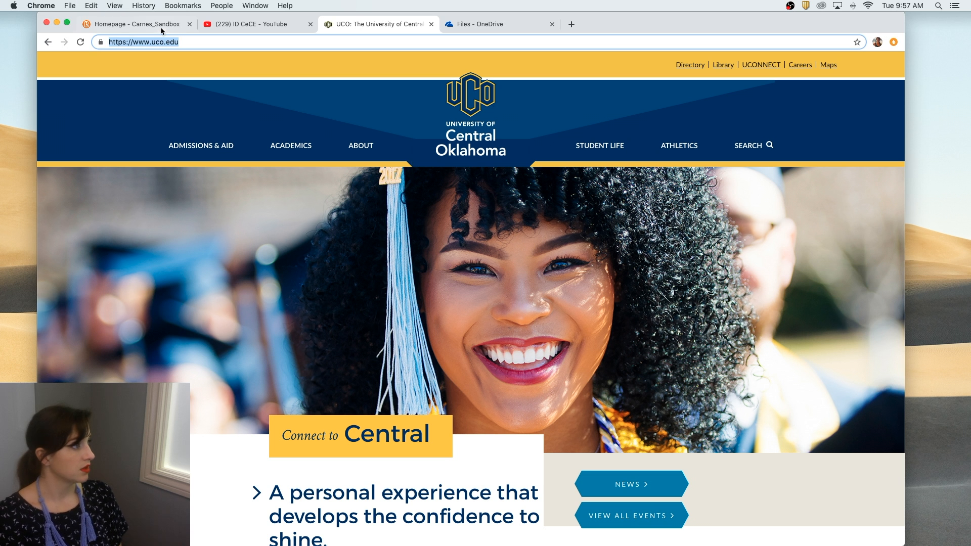
{"action": "left_click", "coordinate": [161, 25]}
{"action": "left_click", "coordinate": [398, 131]}
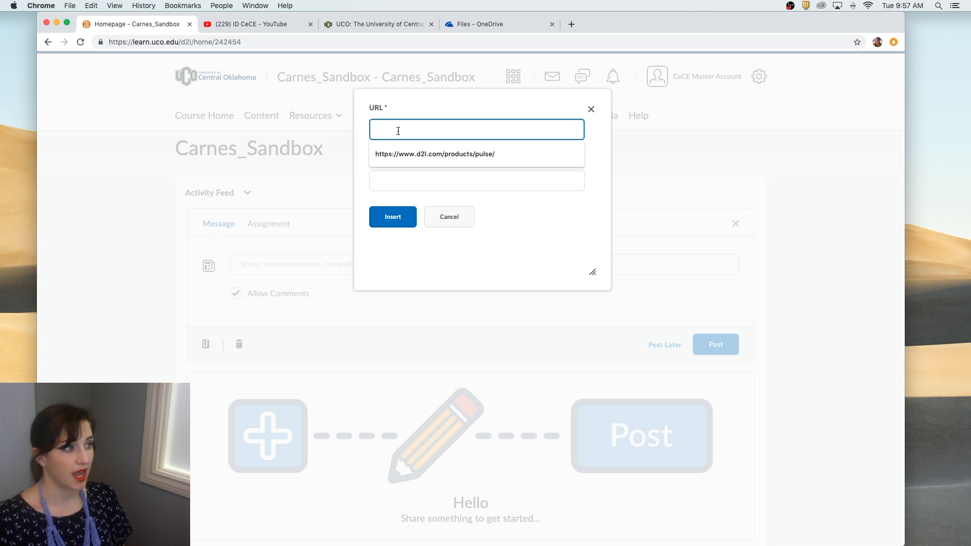
{"action": "type", "text": "https://www.uco.edu/"}
Title the link "UCO Homepage" and insert it into the post.
{"action": "left_click", "coordinate": [394, 179]}
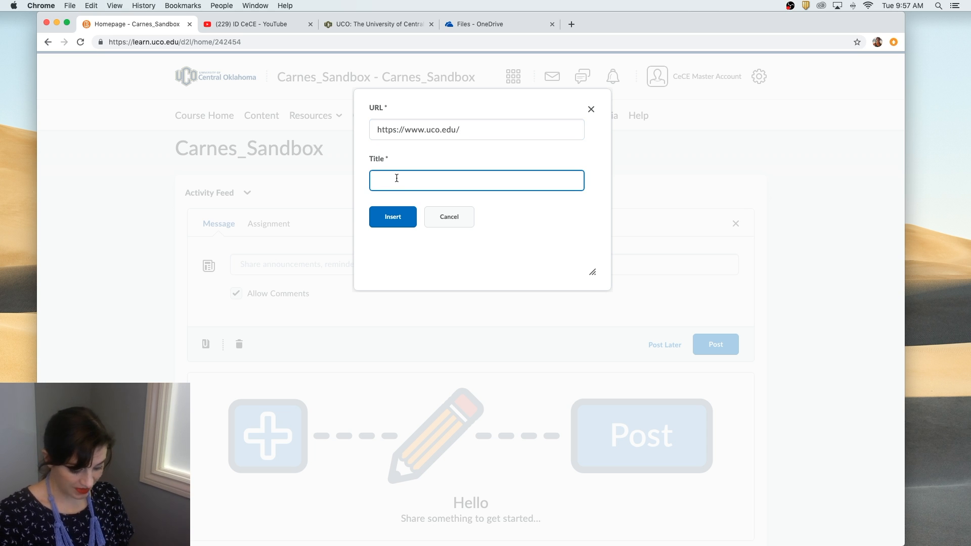
{"action": "type", "text": "Uco Homepage"}
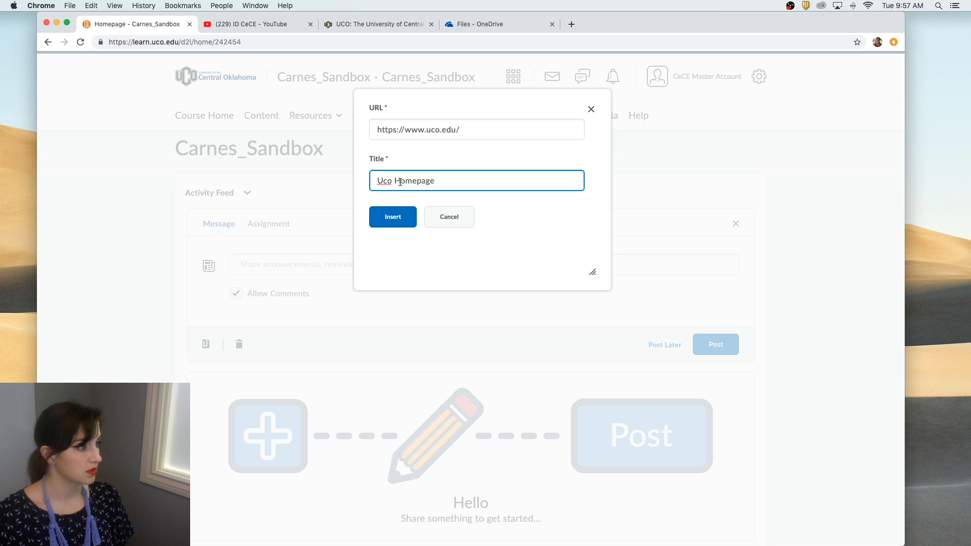
{"action": "left_click_drag", "start_coordinate": [392, 181], "coordinate": [383, 182]}
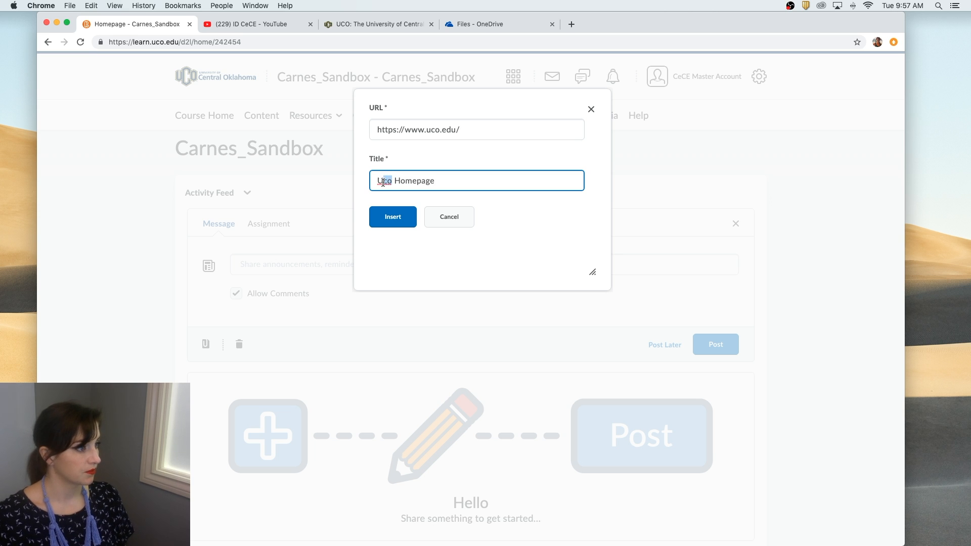
{"action": "type", "text": "CO"}
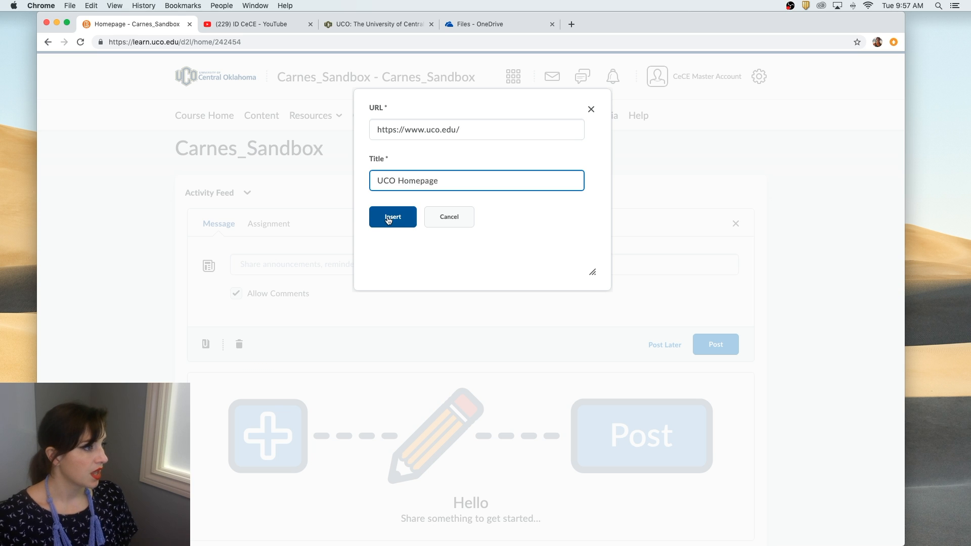
{"action": "left_click", "coordinate": [389, 218]}
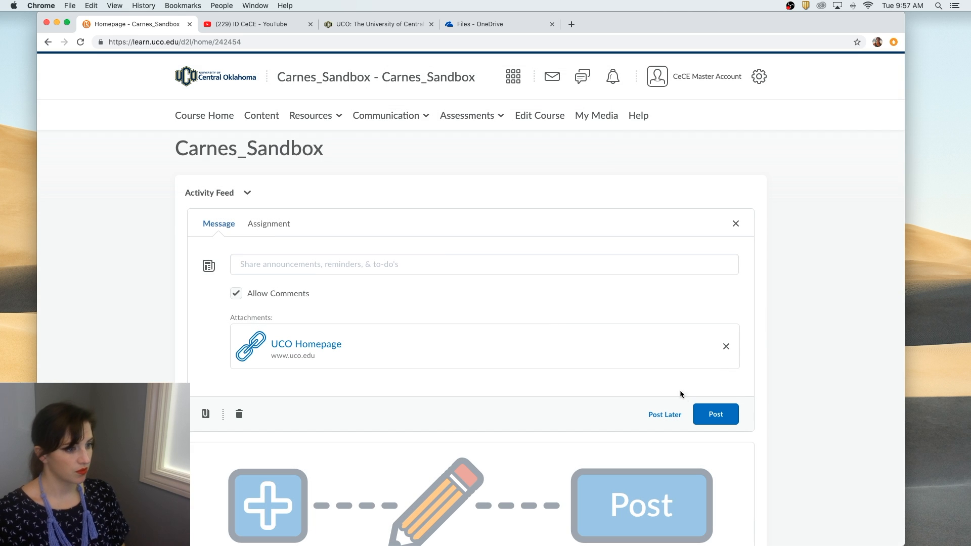
Enter "UCO Homepage" as the message text and publish the post with its link attachment.
{"action": "left_click", "coordinate": [717, 418]}
{"action": "left_click", "coordinate": [291, 266]}
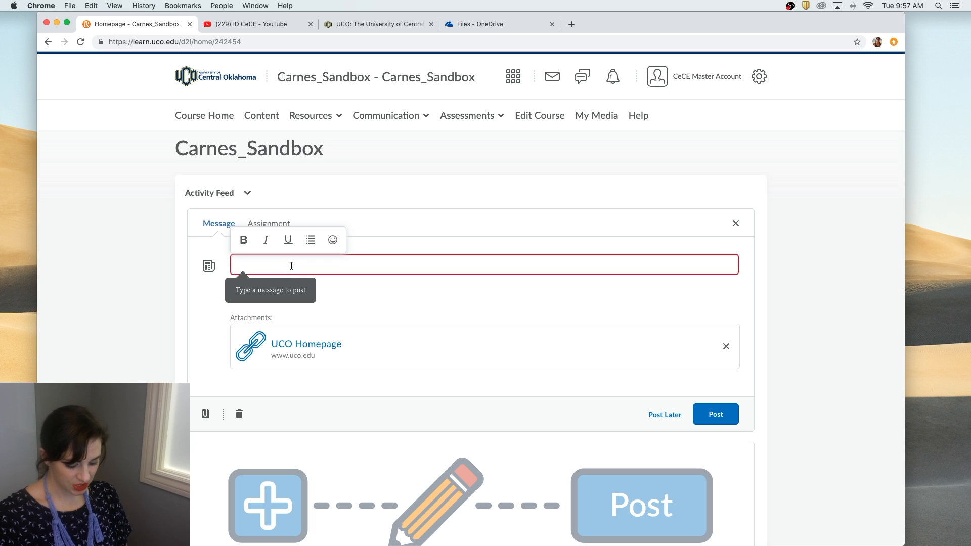
{"action": "type", "text": "UCO Hom"}
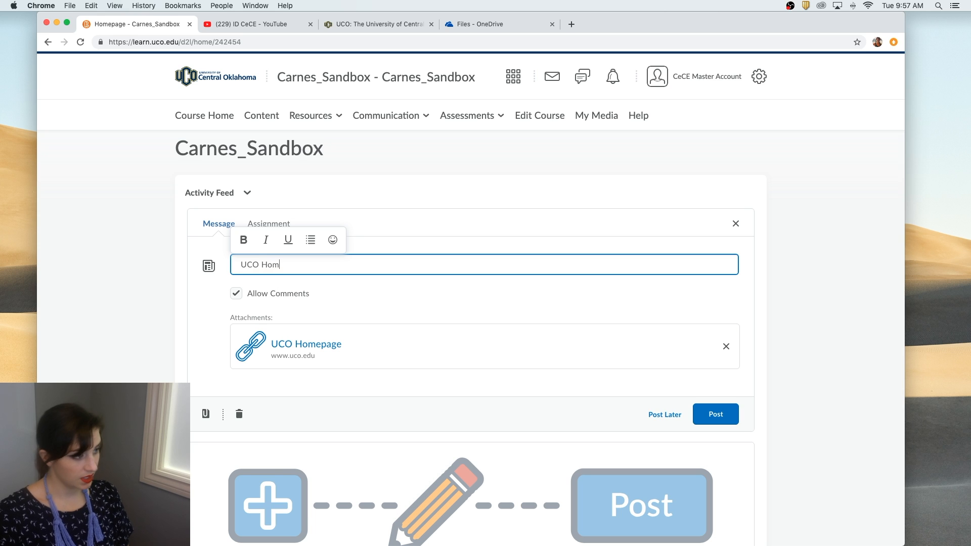
{"action": "type", "text": "epage"}
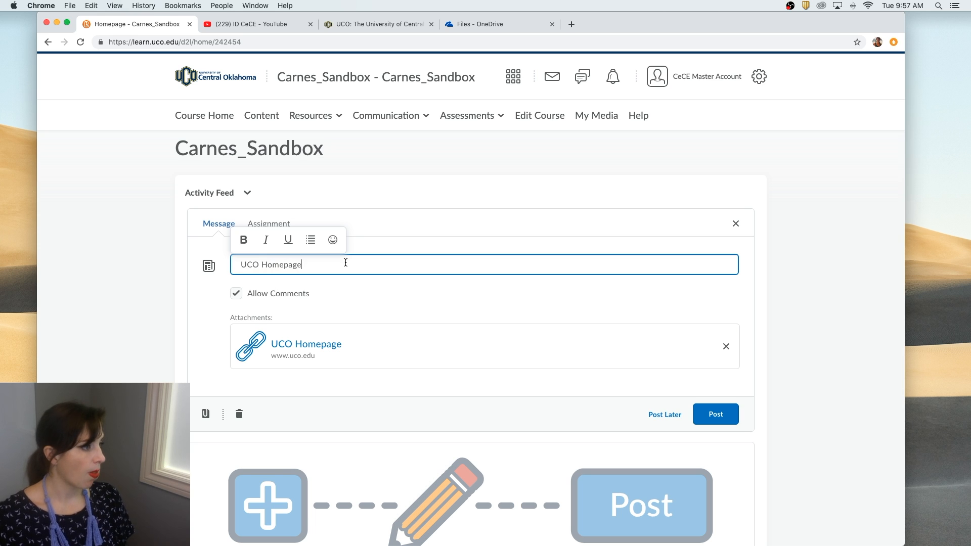
{"action": "left_click", "coordinate": [716, 413]}
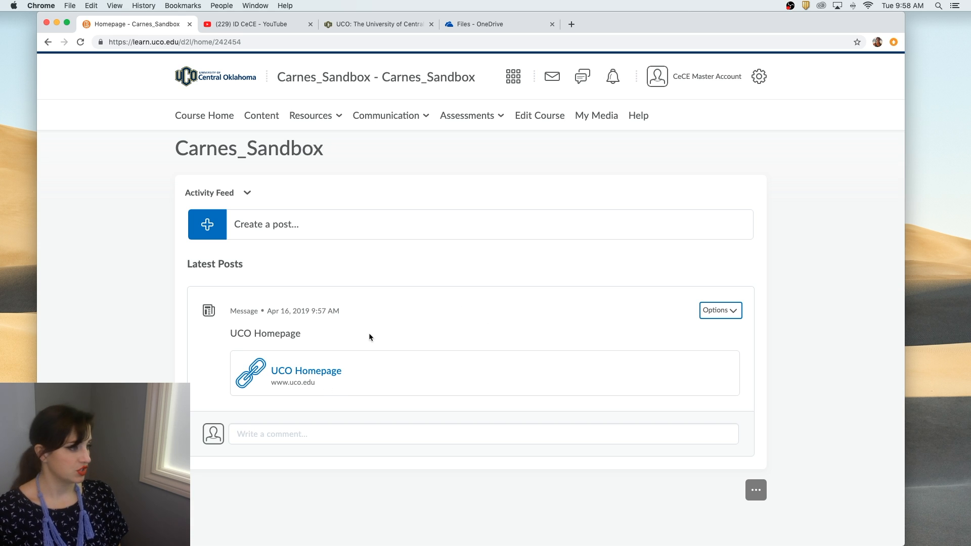
Delete the "UCO Homepage" message from the Activity Feed.
{"action": "left_click", "coordinate": [730, 310]}
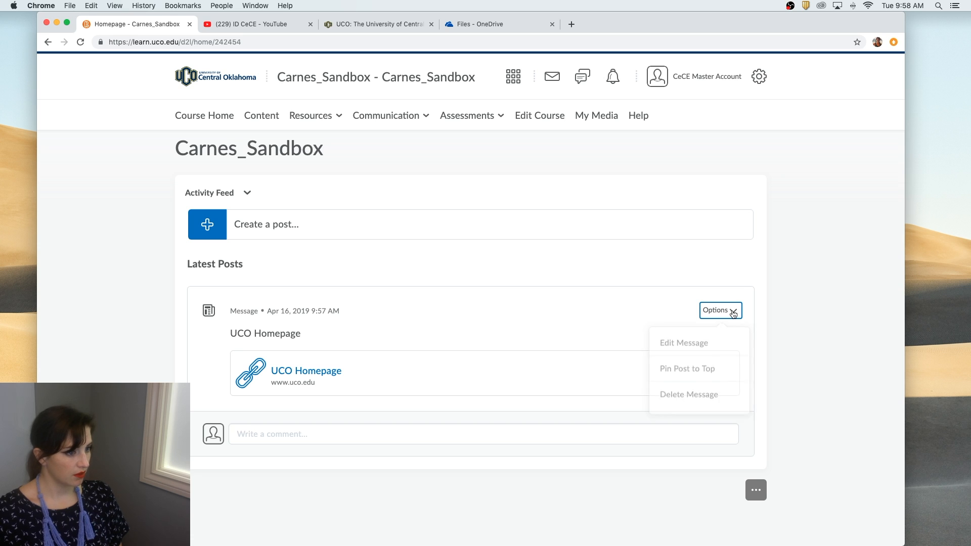
{"action": "left_click", "coordinate": [688, 397]}
{"action": "left_click", "coordinate": [243, 160]}
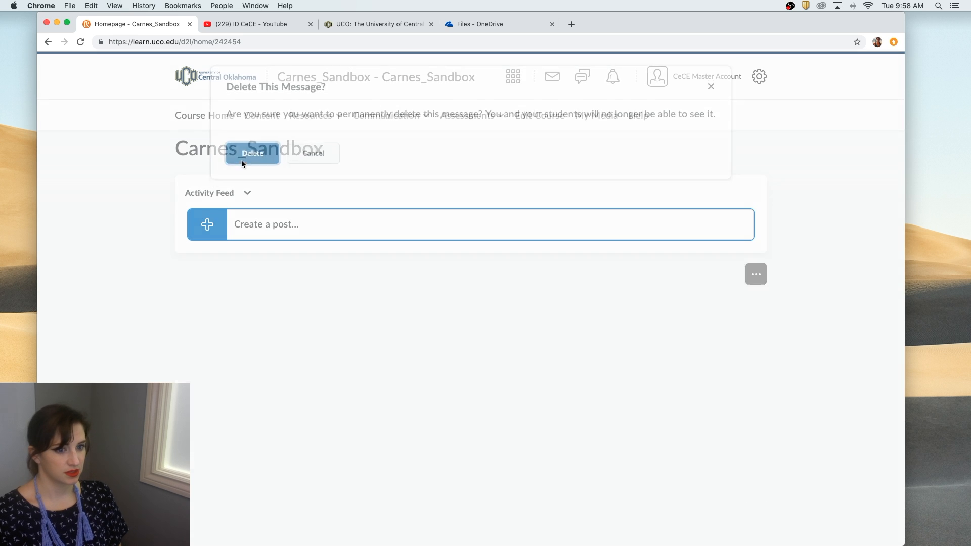
Start a new post and attach "Happy Spring.jpg" from OneDrive using the signed-in Microsoft account.
{"action": "left_click", "coordinate": [250, 234]}
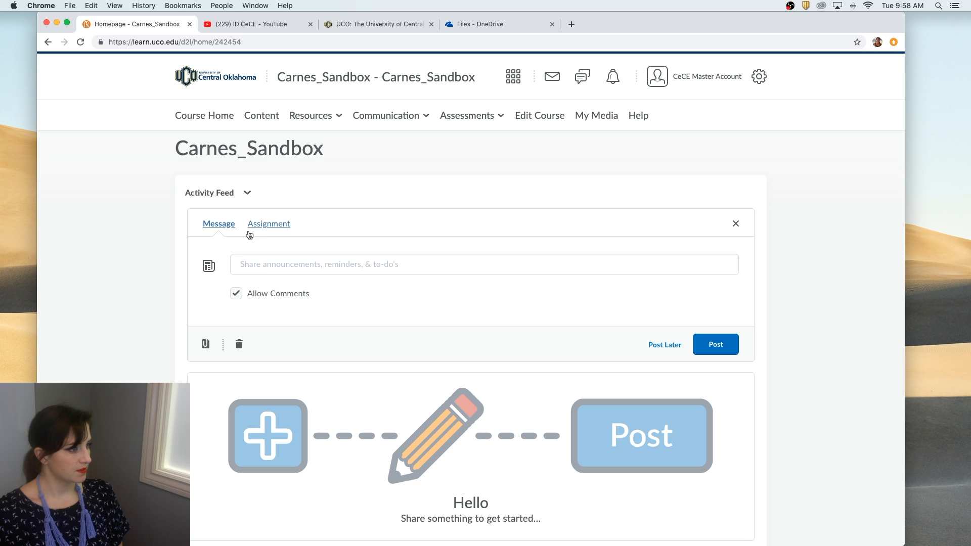
{"action": "left_click", "coordinate": [205, 344]}
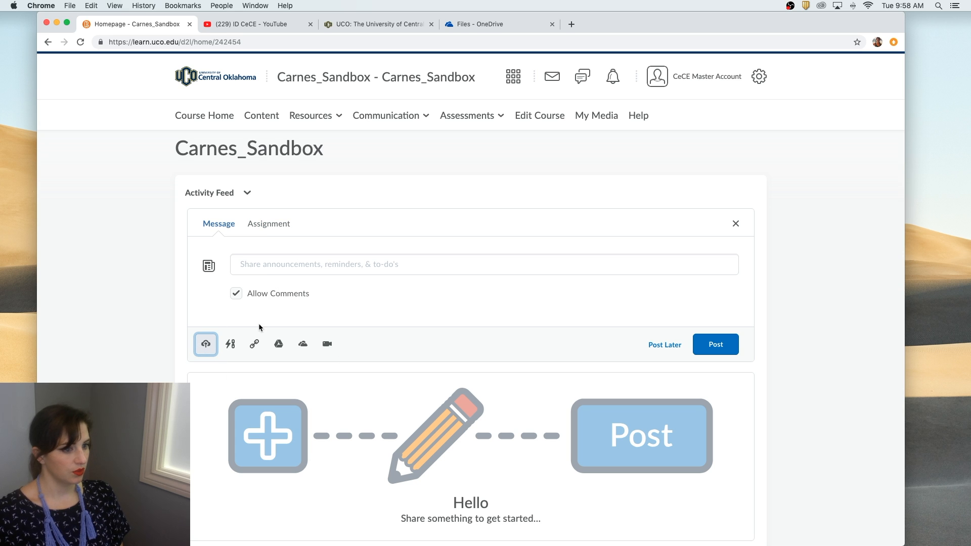
{"action": "left_click", "coordinate": [301, 345]}
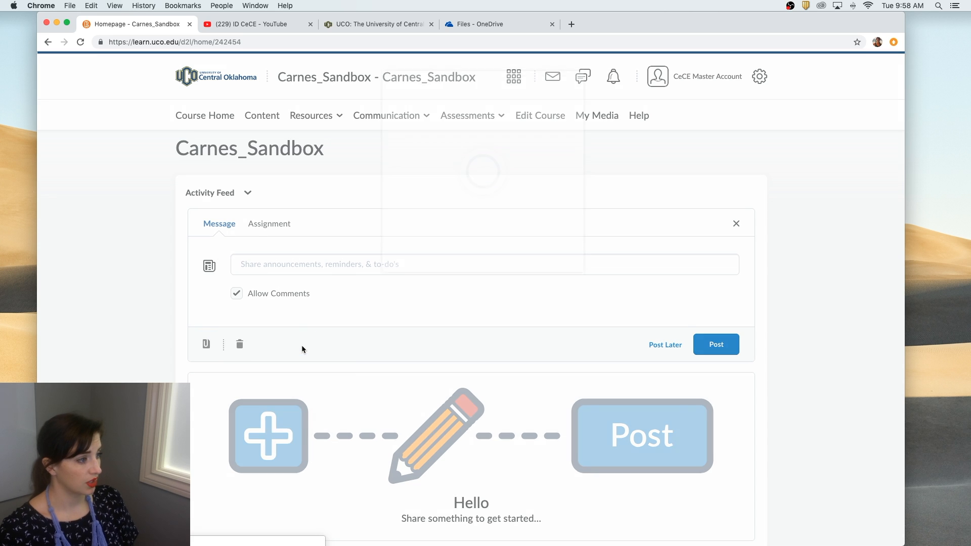
{"action": "left_click", "coordinate": [491, 257]}
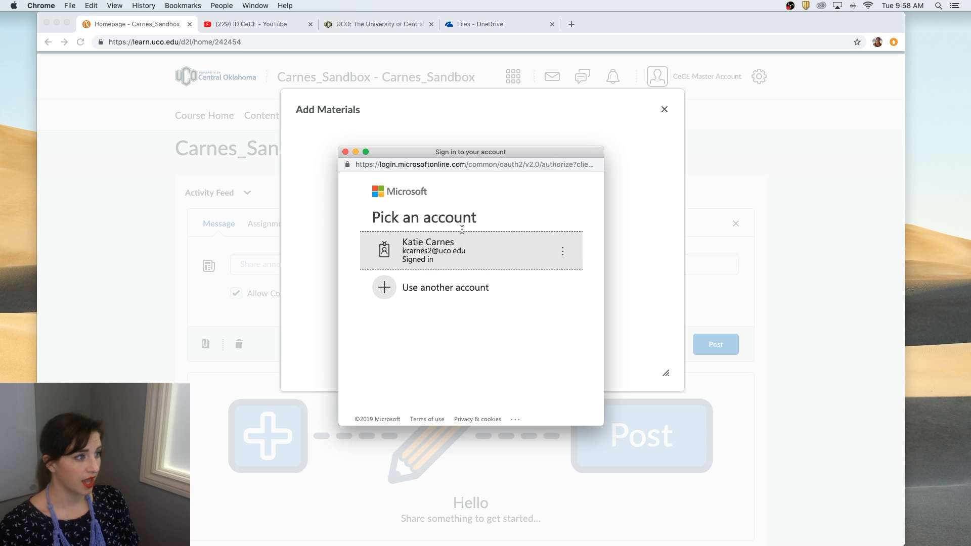
{"action": "left_click", "coordinate": [440, 254]}
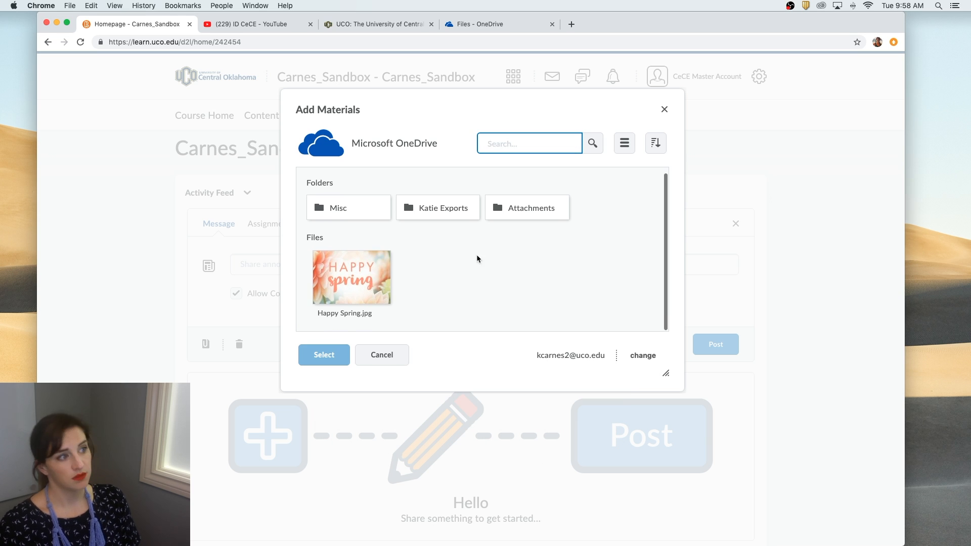
{"action": "left_click", "coordinate": [362, 284]}
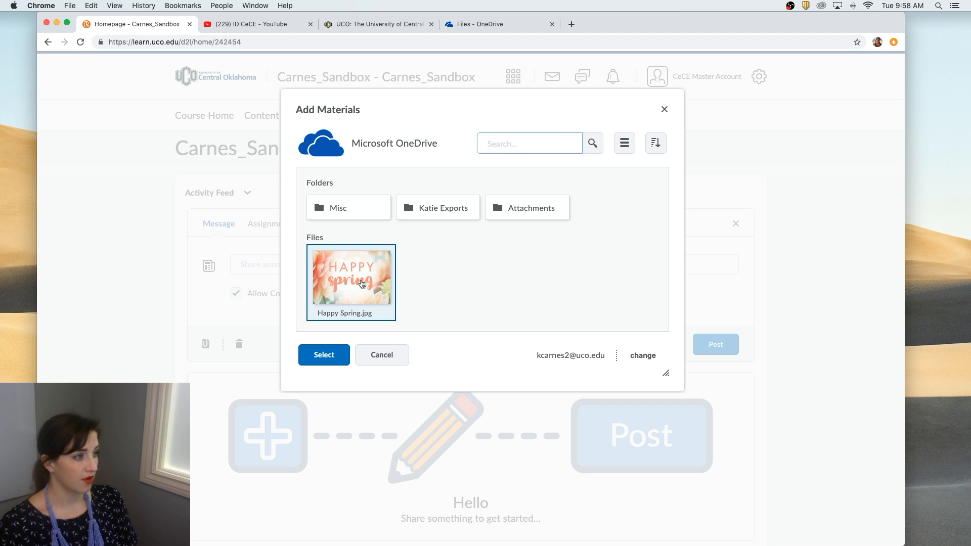
{"action": "left_click", "coordinate": [324, 355]}
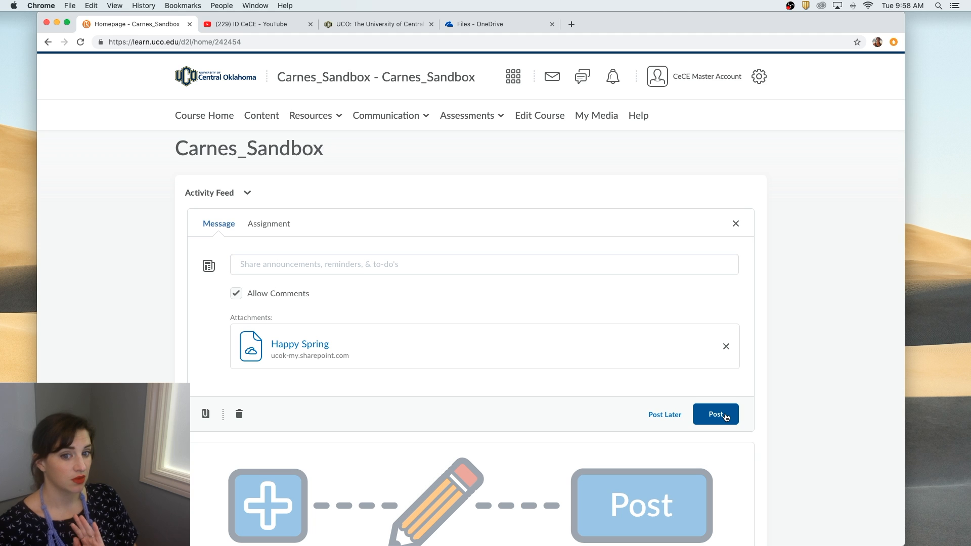
Enter "Spring" as the message text and publish the post with its OneDrive attachment.
{"action": "left_click", "coordinate": [273, 264]}
{"action": "type", "text": "Spri"}
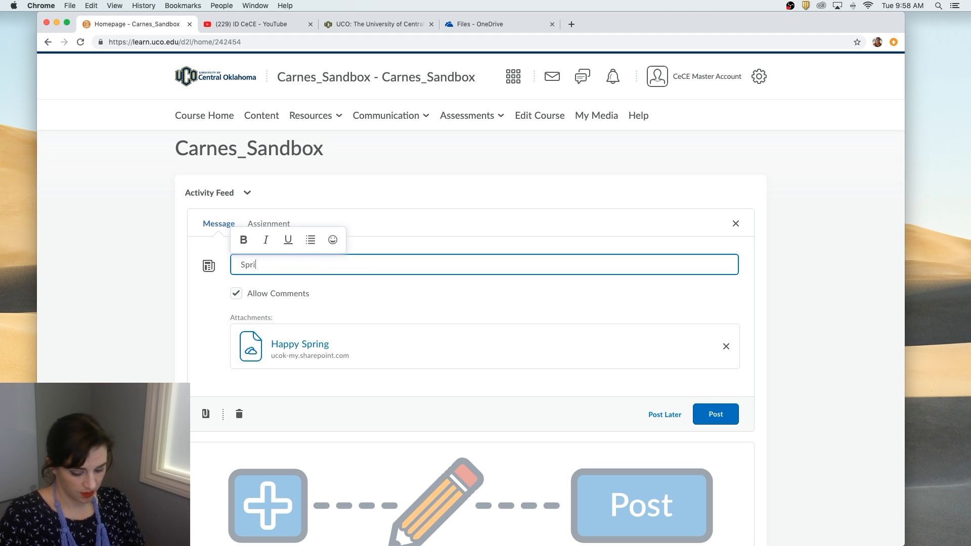
{"action": "type", "text": "ng"}
{"action": "left_click", "coordinate": [711, 415]}
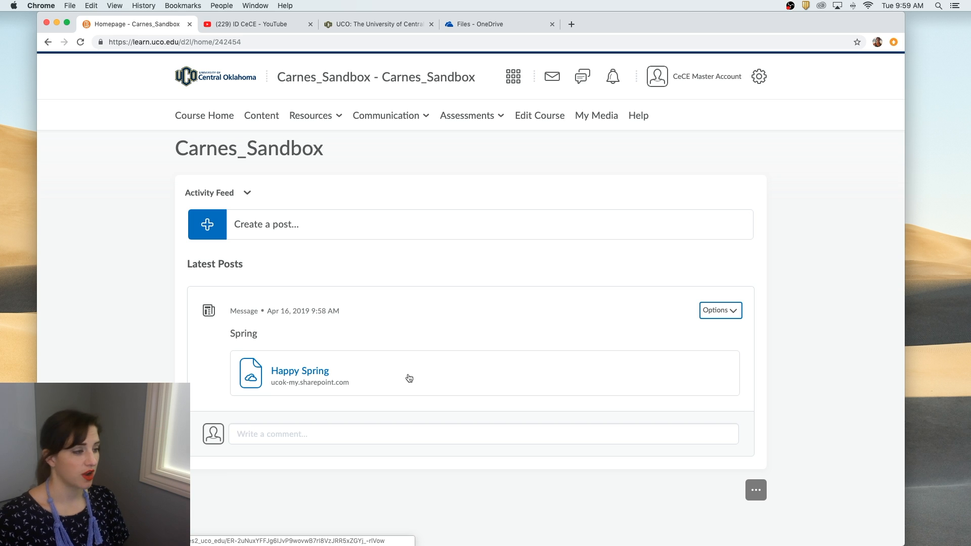
Delete the "Spring" message with the Happy Spring attachment from the Activity Feed.
{"action": "left_click", "coordinate": [734, 310]}
{"action": "left_click", "coordinate": [674, 397]}
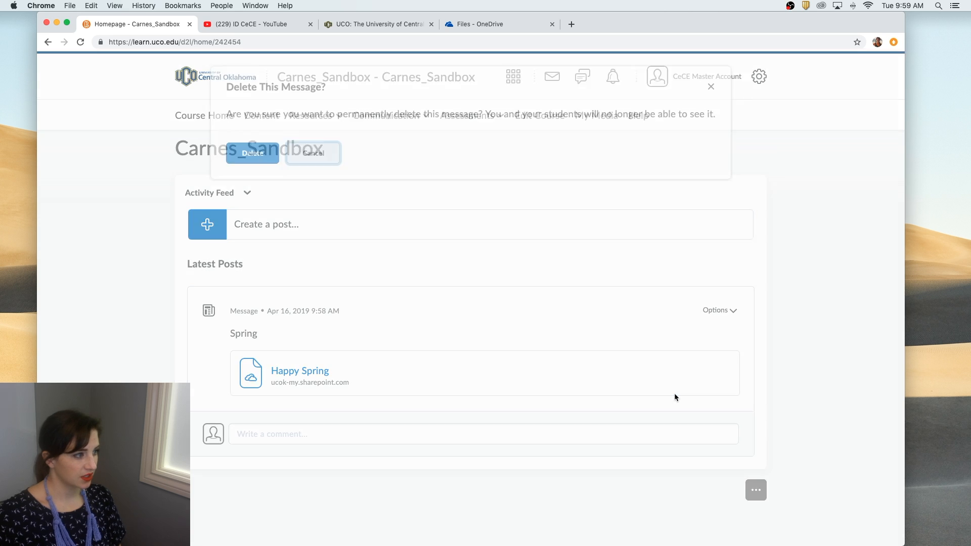
{"action": "left_click", "coordinate": [252, 165]}
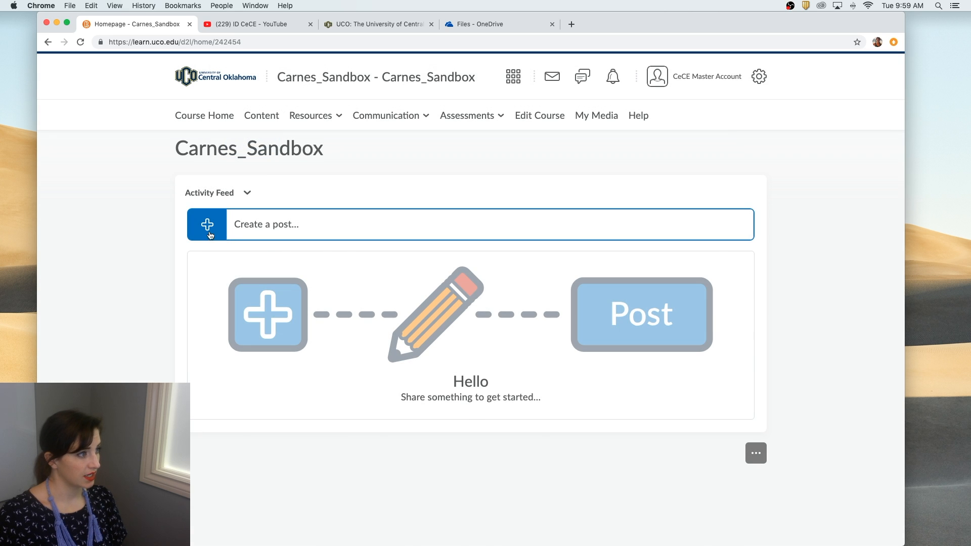
Start a web video attachment in a new post and copy the URL of the "March Tech Tip (Part 2) - iMovie" video from YouTube.
{"action": "left_click", "coordinate": [209, 230]}
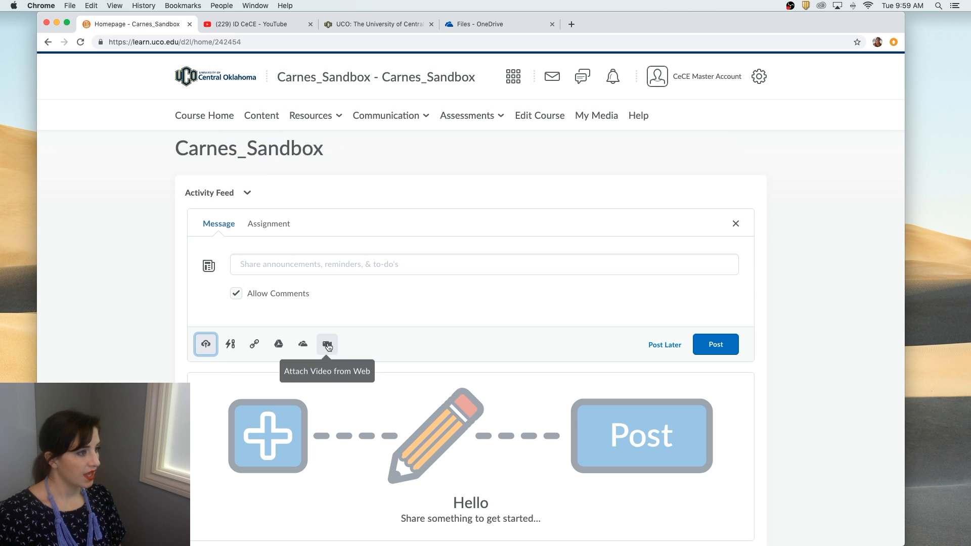
{"action": "left_click", "coordinate": [327, 345]}
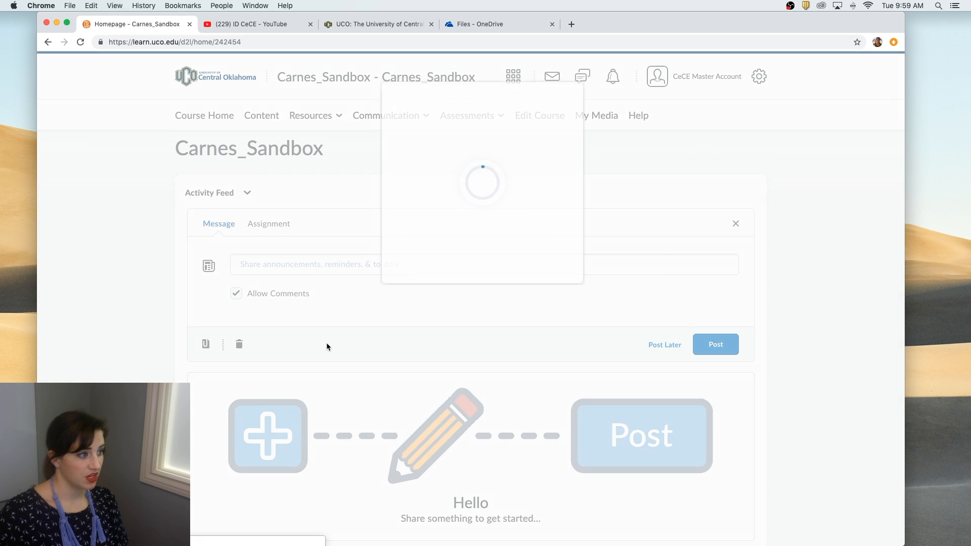
{"action": "left_click", "coordinate": [370, 149]}
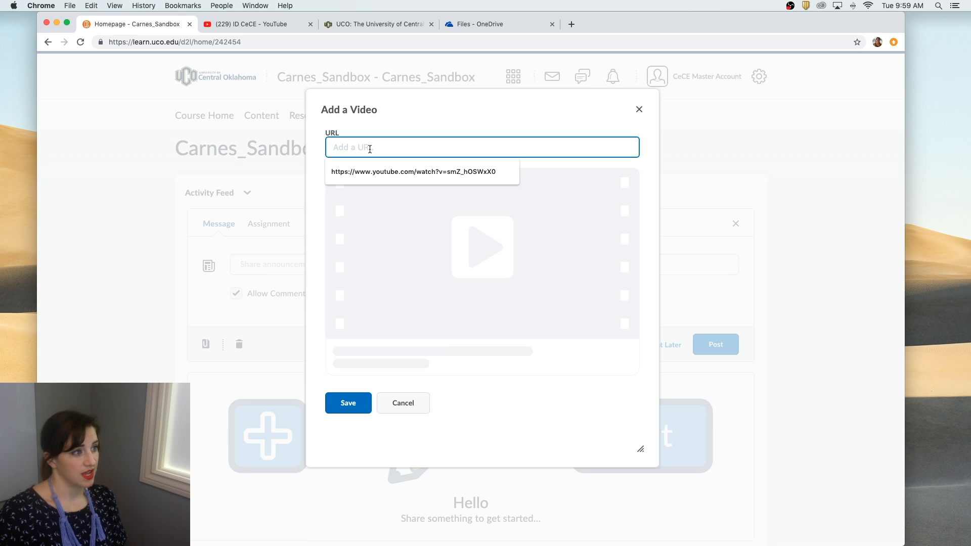
{"action": "left_click", "coordinate": [236, 23]}
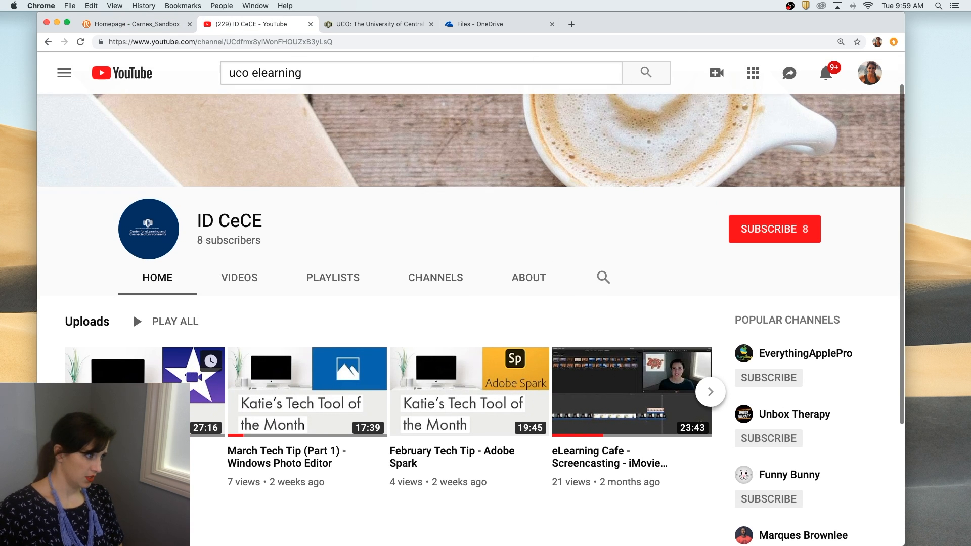
{"action": "left_click", "coordinate": [93, 377]}
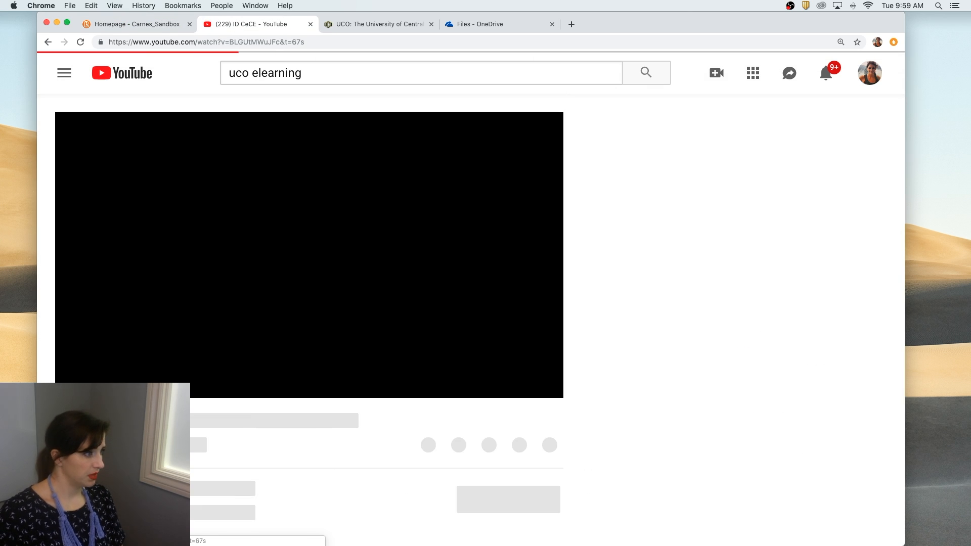
{"action": "left_click", "coordinate": [94, 377]}
{"action": "left_click", "coordinate": [203, 43]}
{"action": "key", "text": "super+c"}
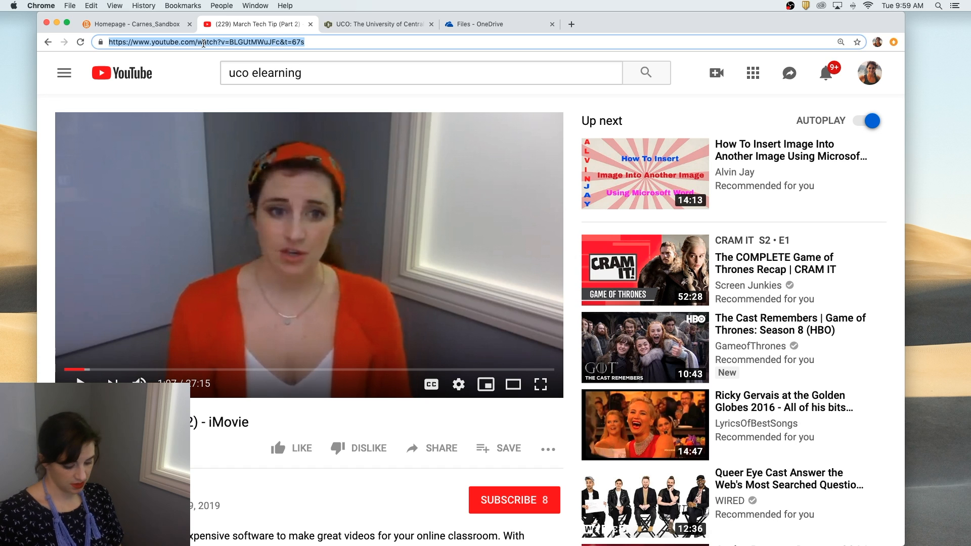
{"action": "left_click", "coordinate": [135, 24]}
{"action": "left_click", "coordinate": [367, 149]}
{"action": "key", "text": "super+v"}
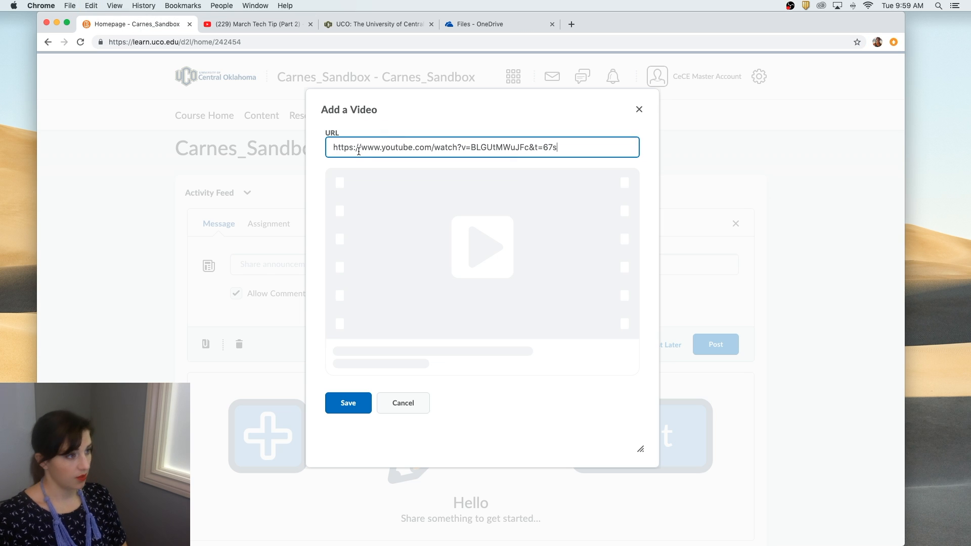
{"action": "left_click", "coordinate": [336, 405]}
Enter "Spring" as the message text, publish the post with its video attachment and review it in the feed.
{"action": "scroll", "coordinate": [700, 322], "scroll_direction": "down", "scroll_amount": 4}
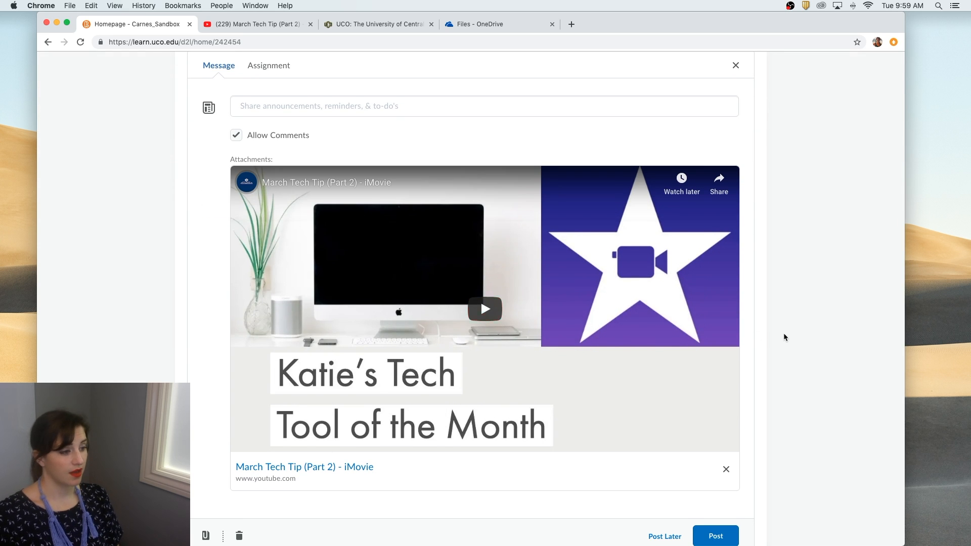
{"action": "left_click", "coordinate": [268, 105]}
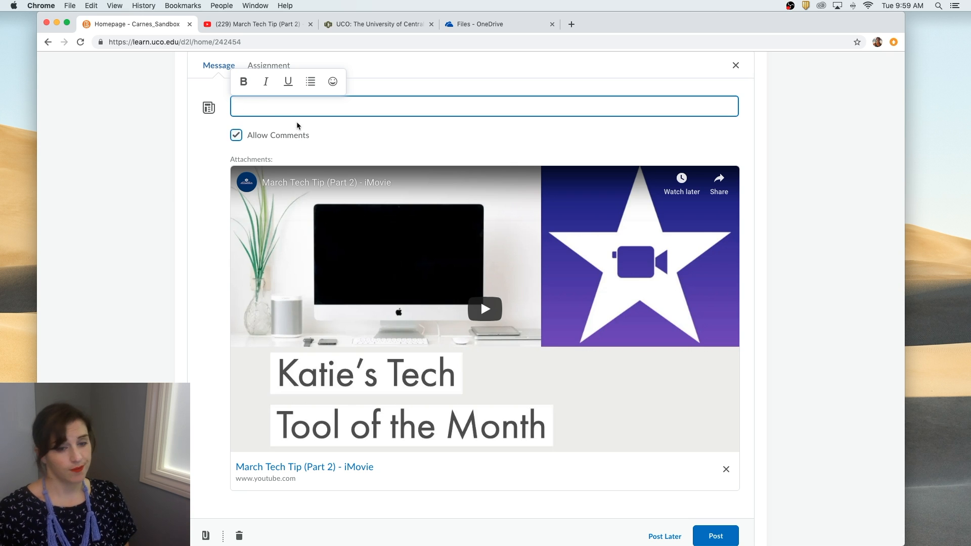
{"action": "type", "text": "Spring"}
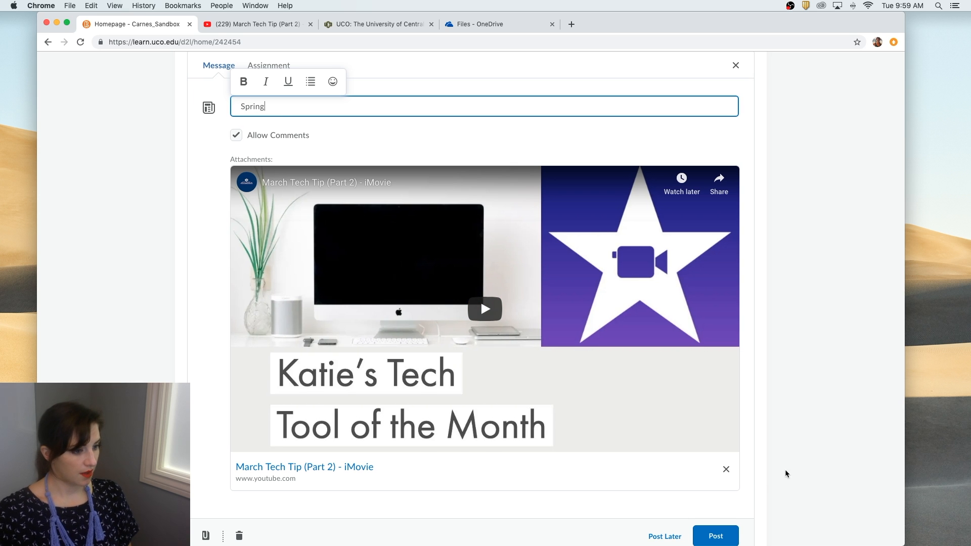
{"action": "scroll", "coordinate": [758, 445], "scroll_direction": "down", "scroll_amount": 3}
{"action": "left_click", "coordinate": [716, 419]}
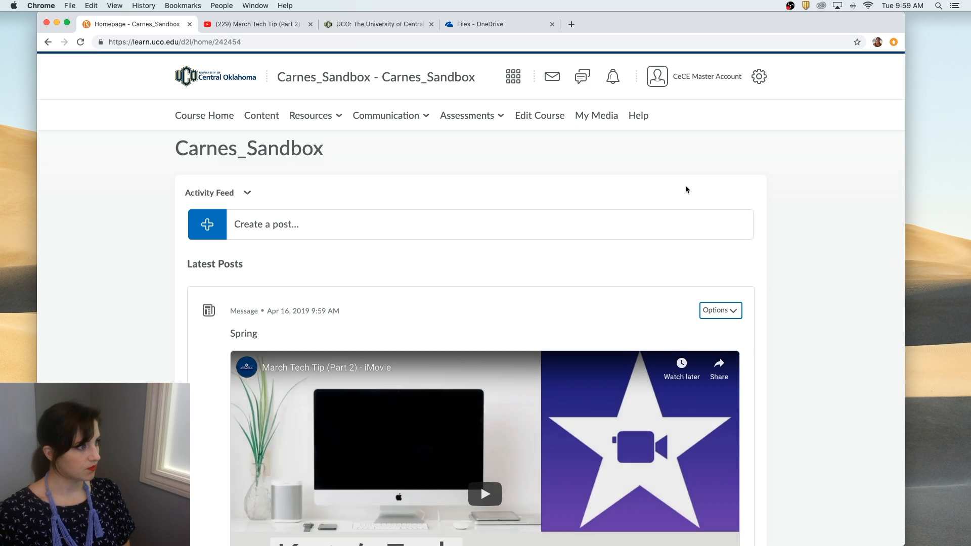
{"action": "scroll", "coordinate": [813, 240], "scroll_direction": "down", "scroll_amount": 5}
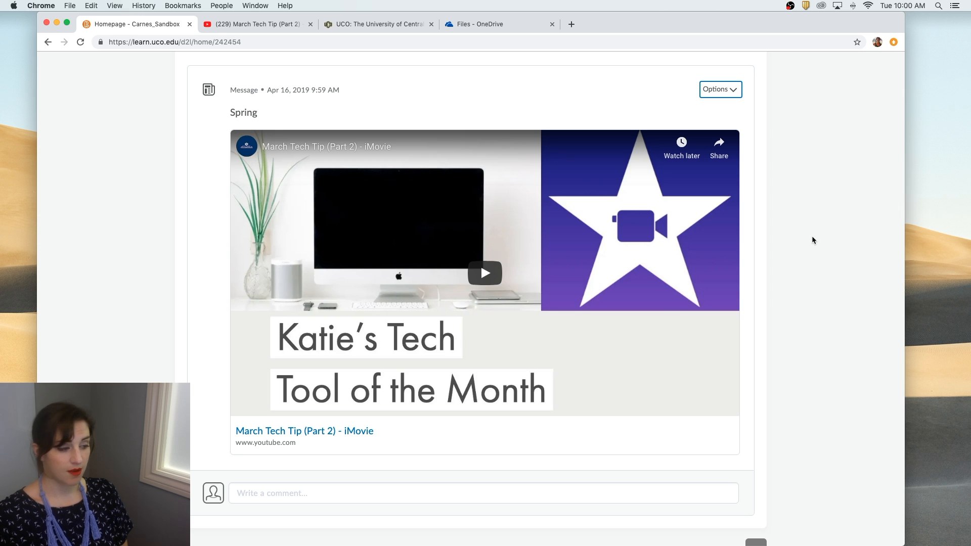
{"action": "scroll", "coordinate": [812, 236], "scroll_direction": "down", "scroll_amount": 1}
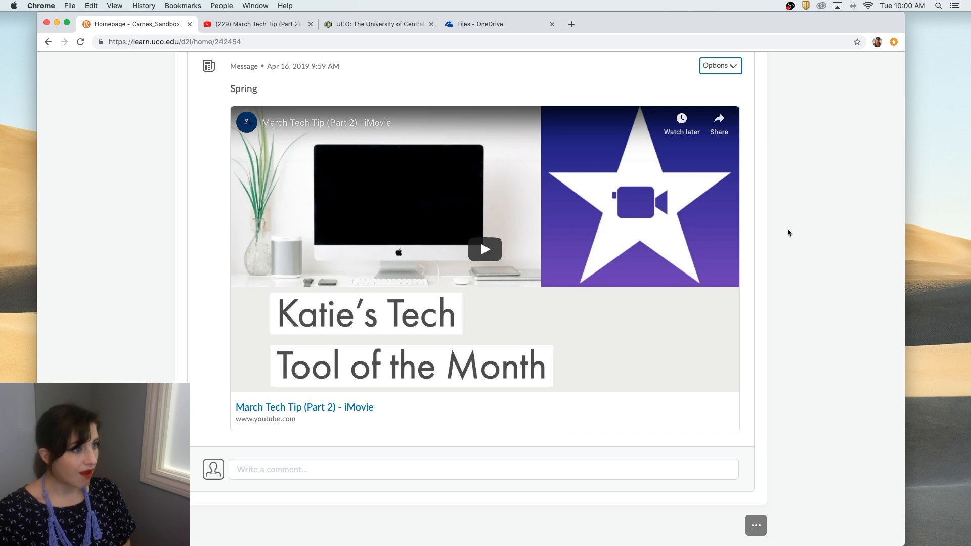
Delete the "Spring" message with the iMovie video from the Activity Feed.
{"action": "scroll", "coordinate": [735, 452], "scroll_direction": "up", "scroll_amount": 4}
{"action": "left_click", "coordinate": [734, 174]}
{"action": "left_click", "coordinate": [683, 262]}
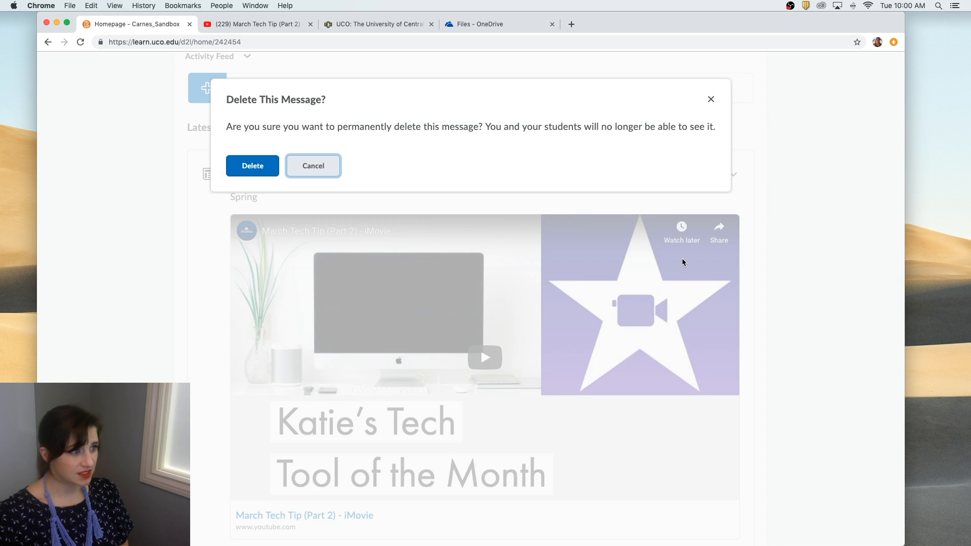
{"action": "left_click", "coordinate": [248, 167]}
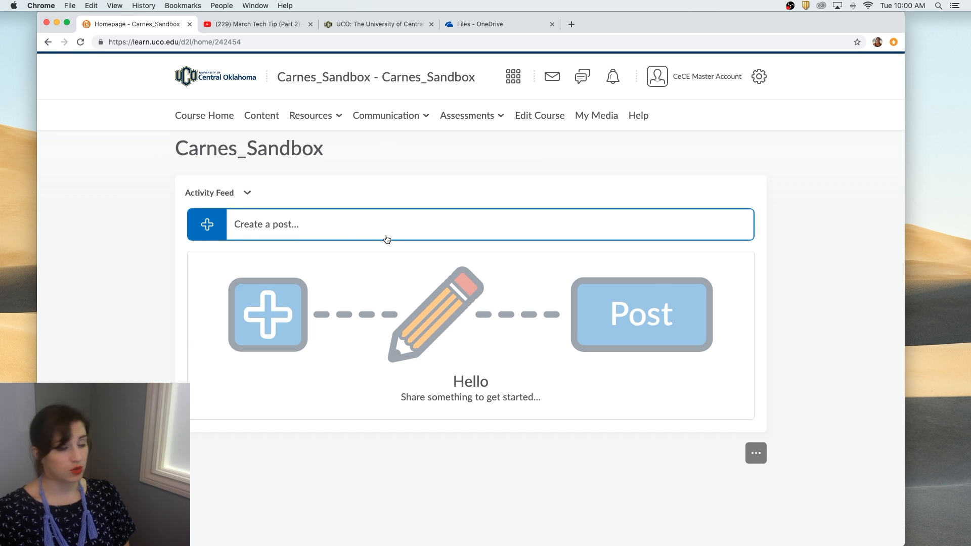
Create a new message post with the text "Spring" and no attachment, and publish it.
{"action": "left_click", "coordinate": [200, 227]}
{"action": "left_click", "coordinate": [314, 266]}
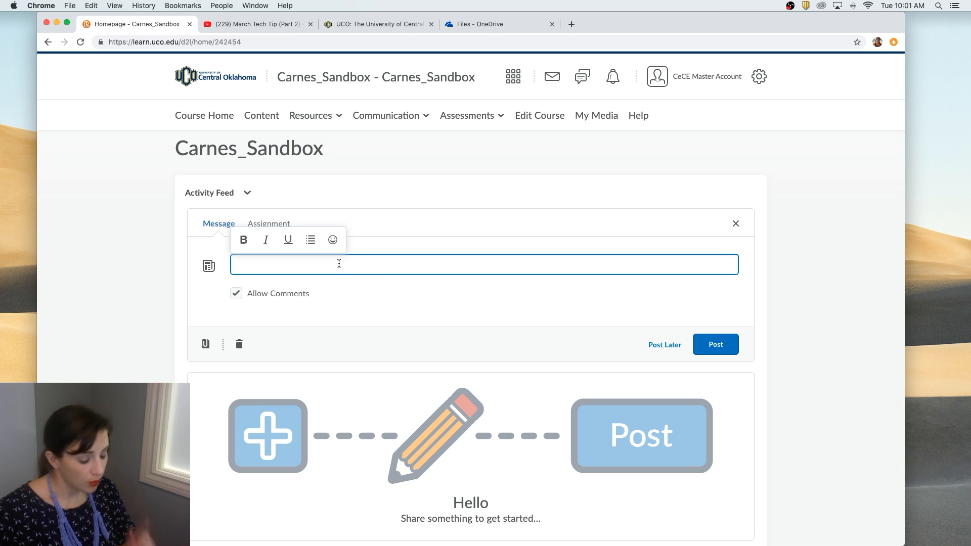
{"action": "type", "text": "Spring"}
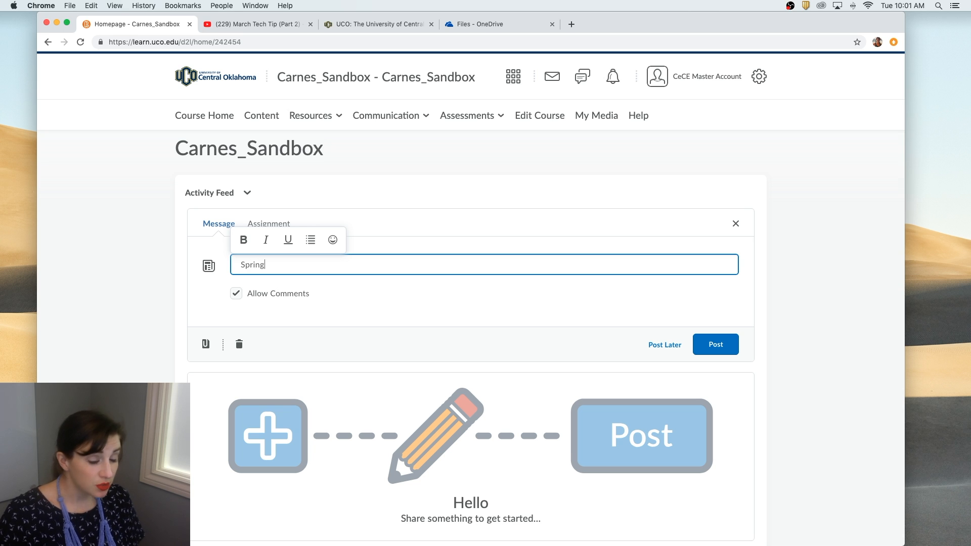
{"action": "left_click", "coordinate": [713, 344]}
Examine the edit, pin and delete options available for the published "Spring" post without applying any.
{"action": "left_click", "coordinate": [734, 312]}
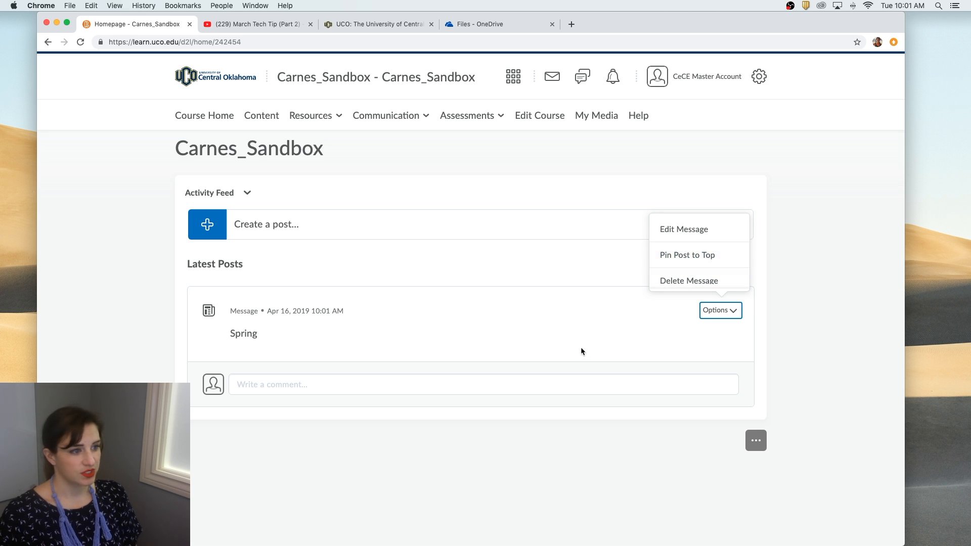
{"action": "left_click", "coordinate": [341, 336]}
{"action": "left_click", "coordinate": [734, 314]}
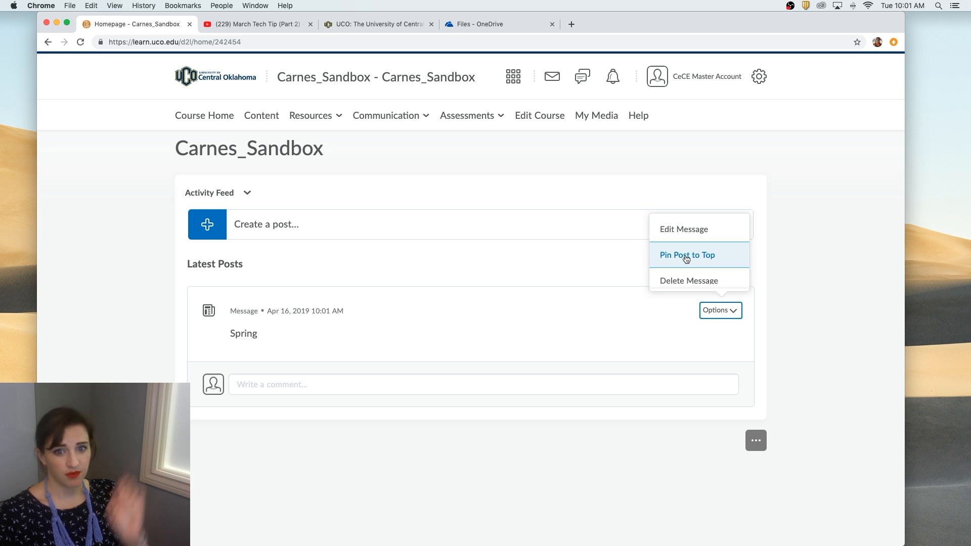
{"action": "left_click", "coordinate": [524, 274]}
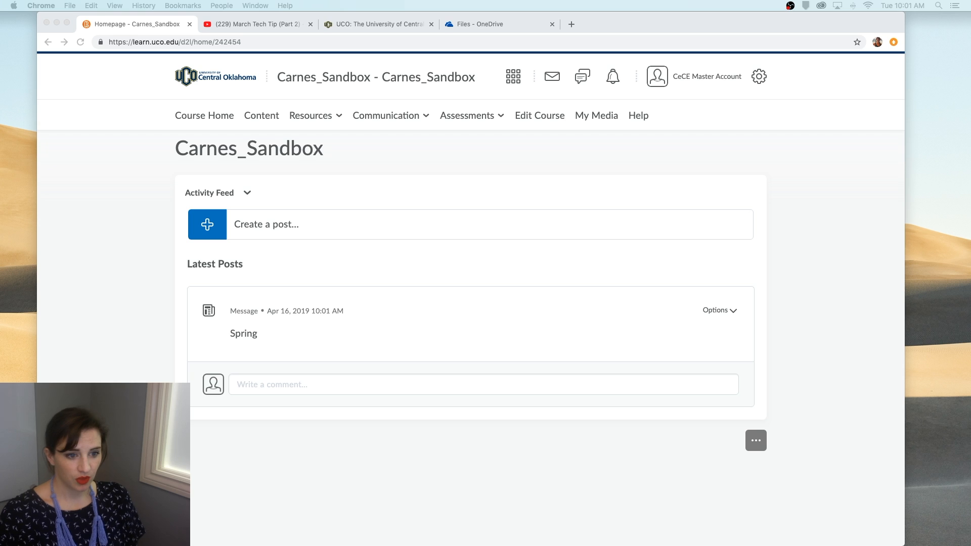